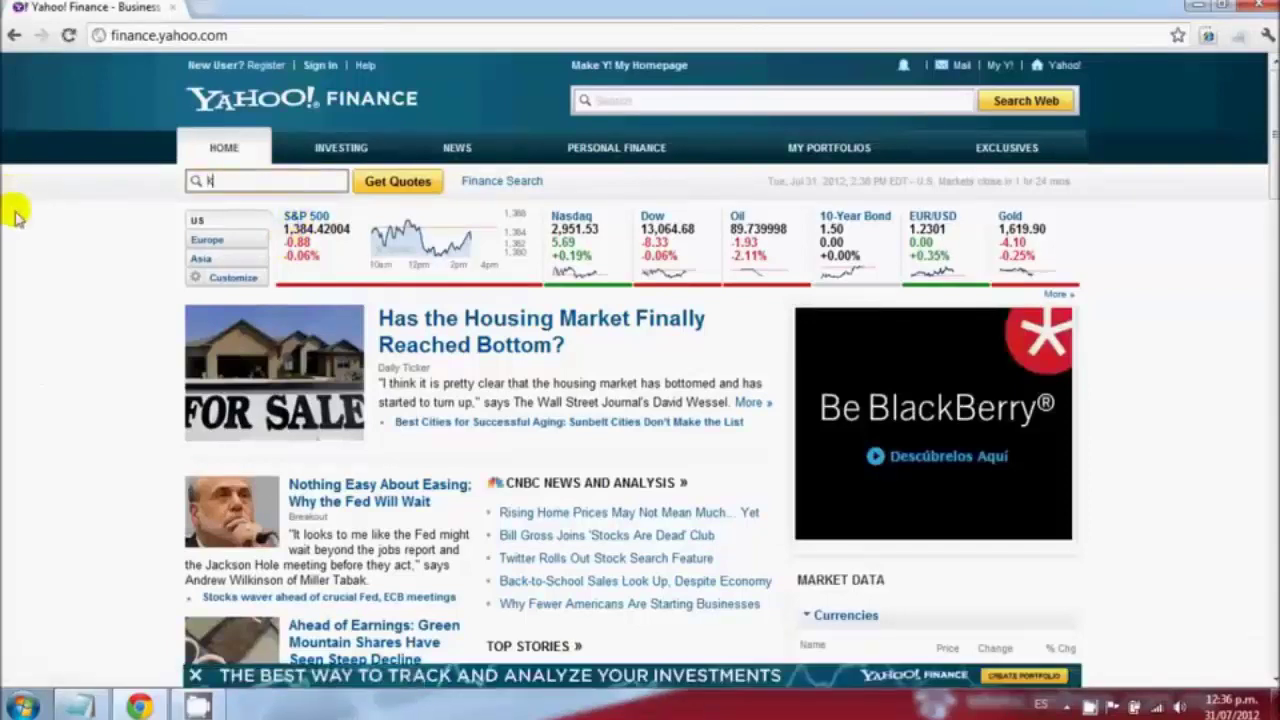
- Look up the quote for The Coca-Cola Company (KO) and open its historical prices
text(o)
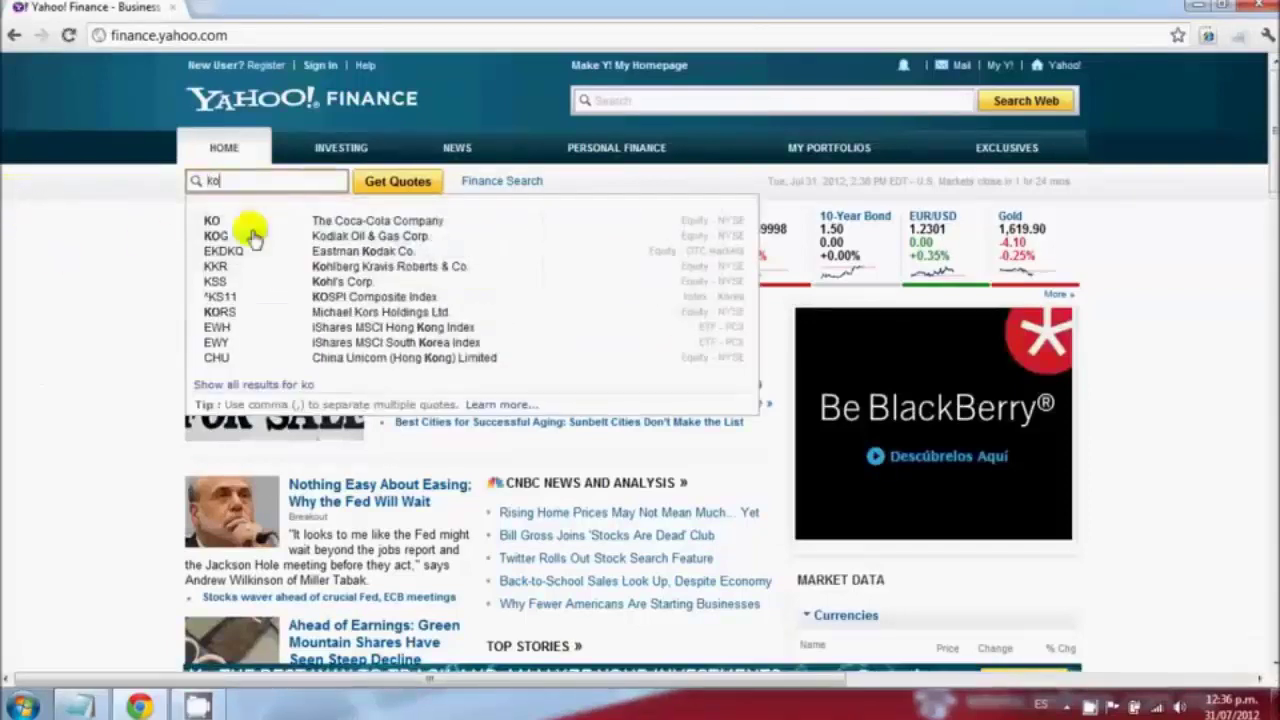
click(323, 219)
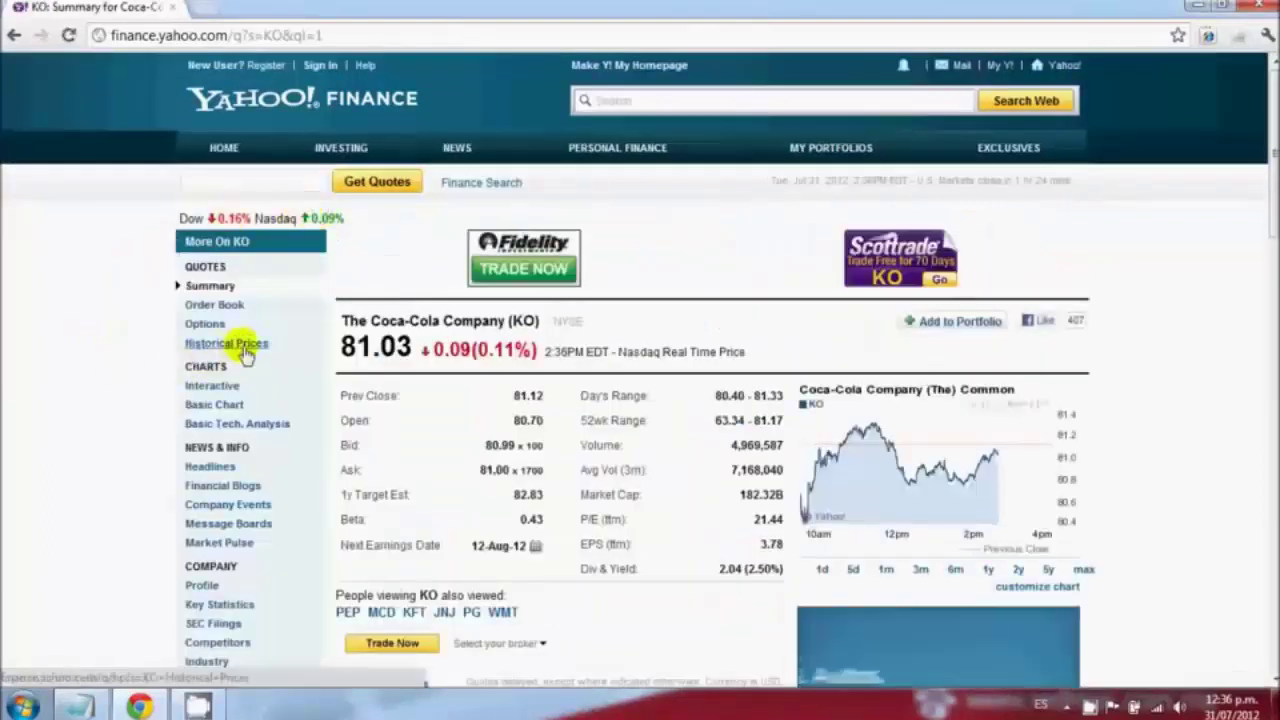
click(246, 348)
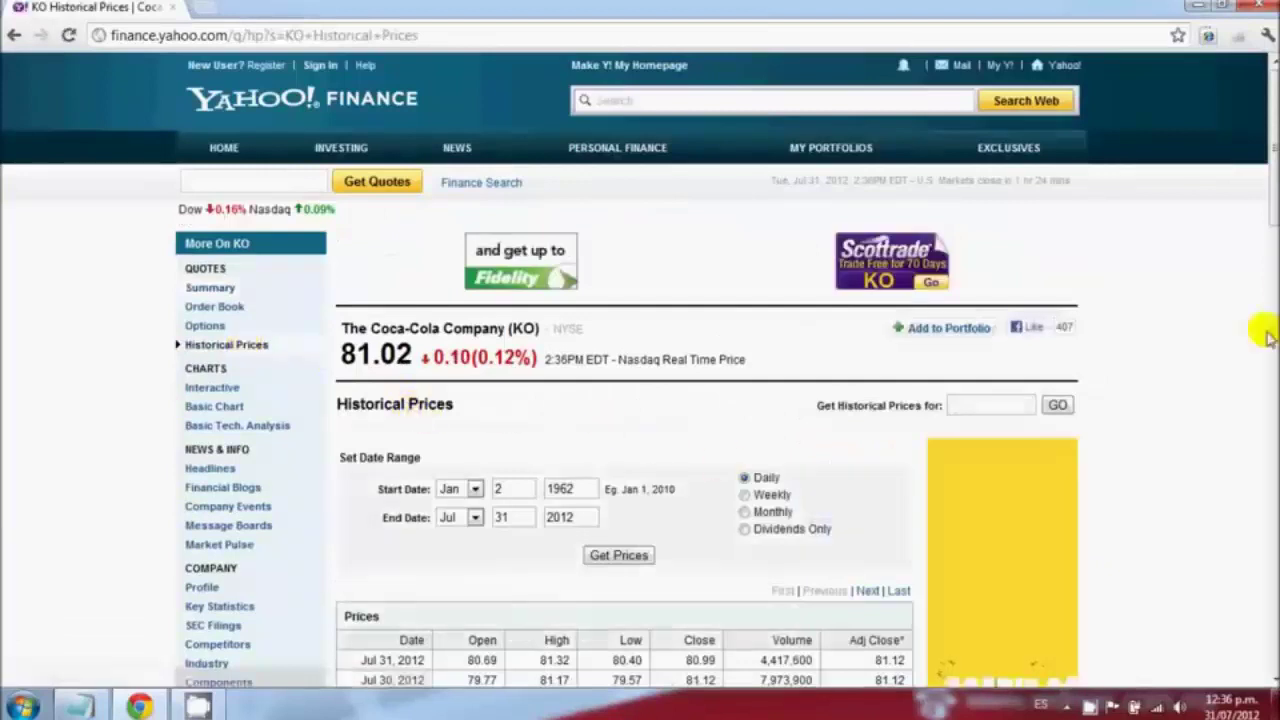
- Set the historical price range to start on Jul 30, 2009 and end on Jul 30, 2012
drag(1257, 214, 1258, 245)
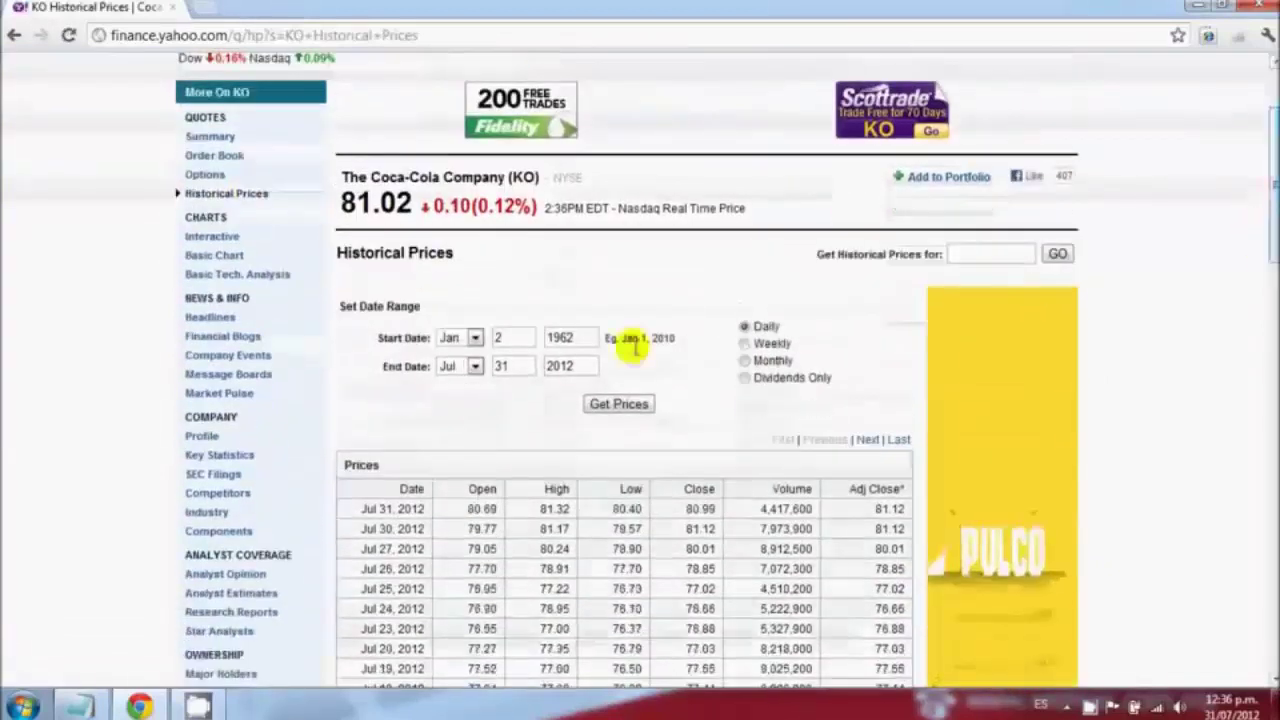
double_click(521, 365)
text(3)
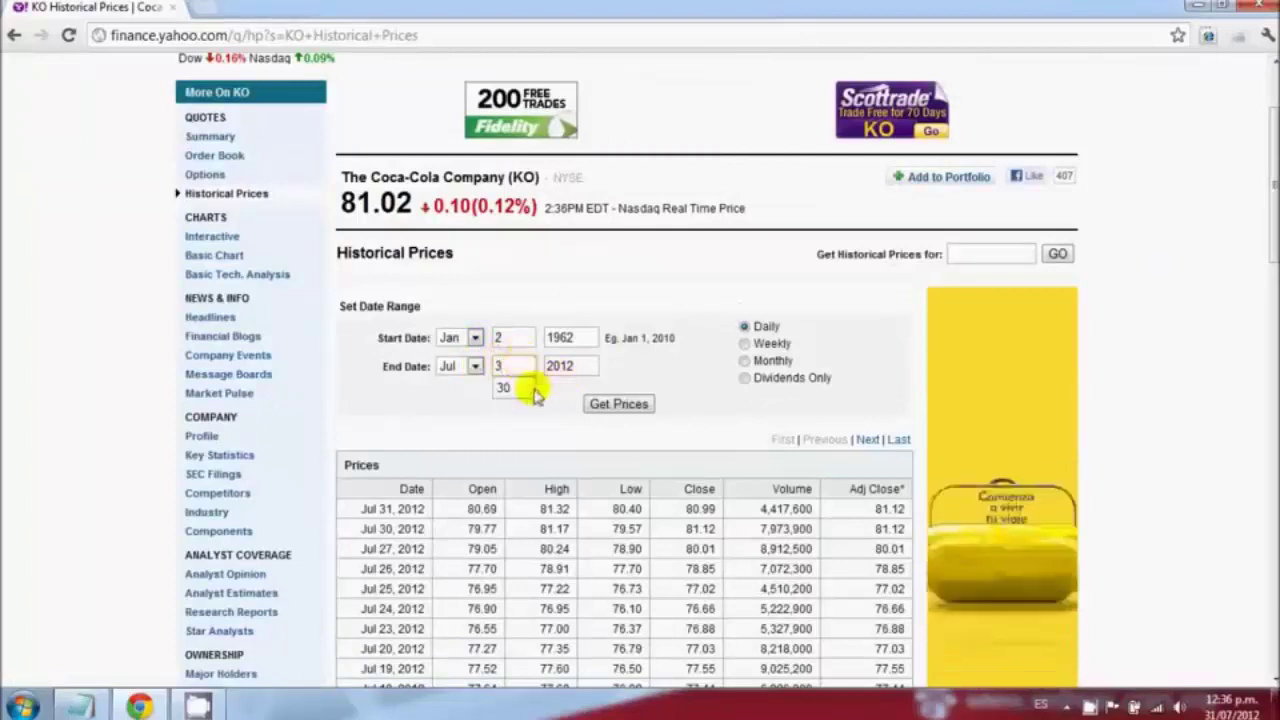
click(518, 388)
click(476, 338)
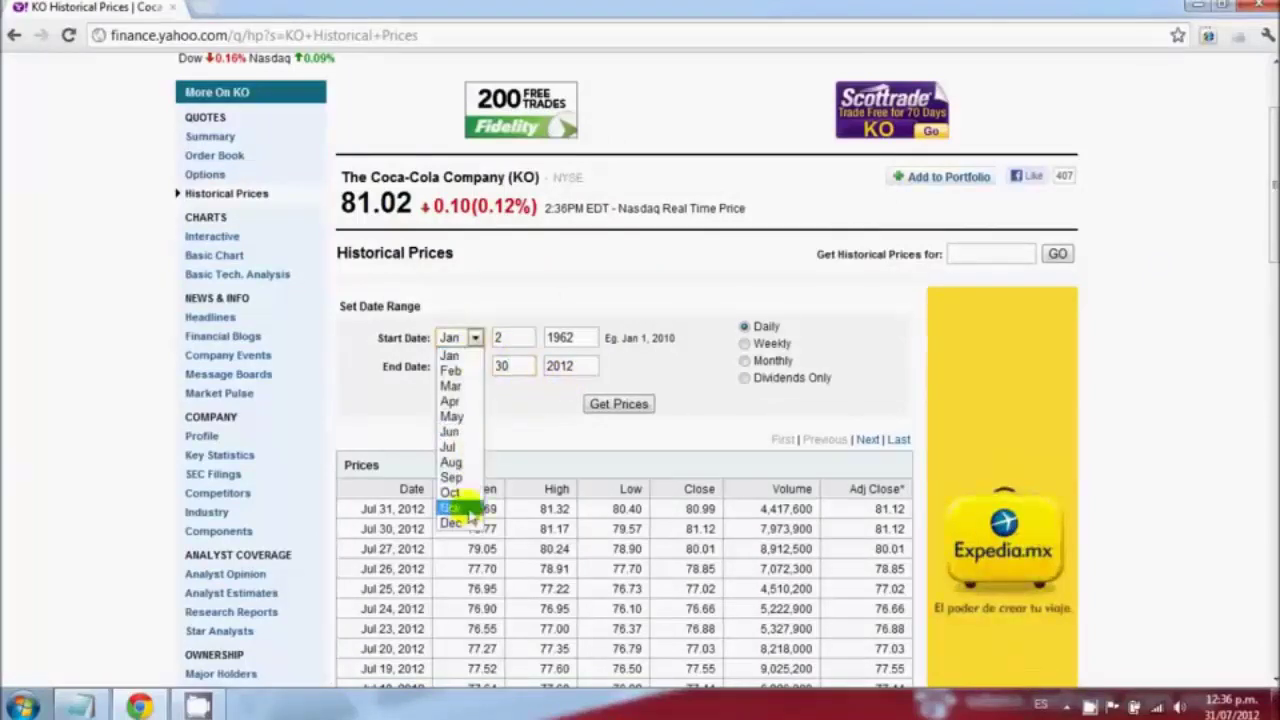
click(462, 457)
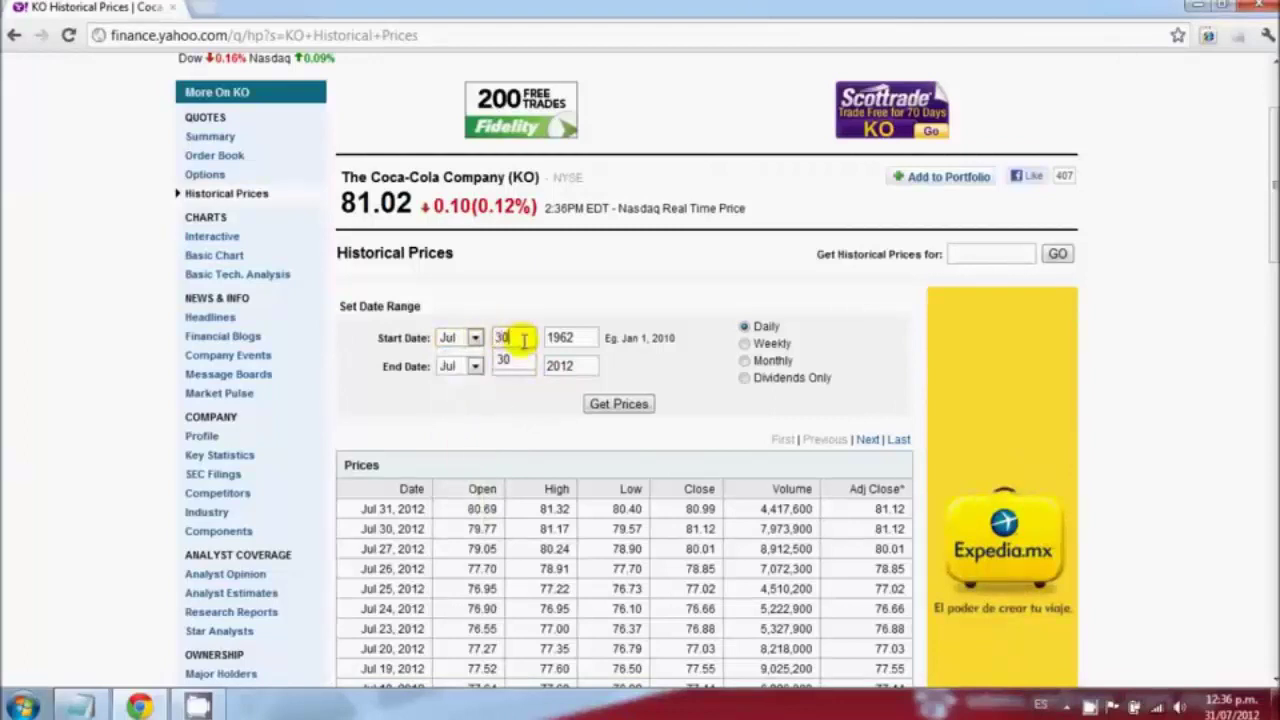
key(Tab)
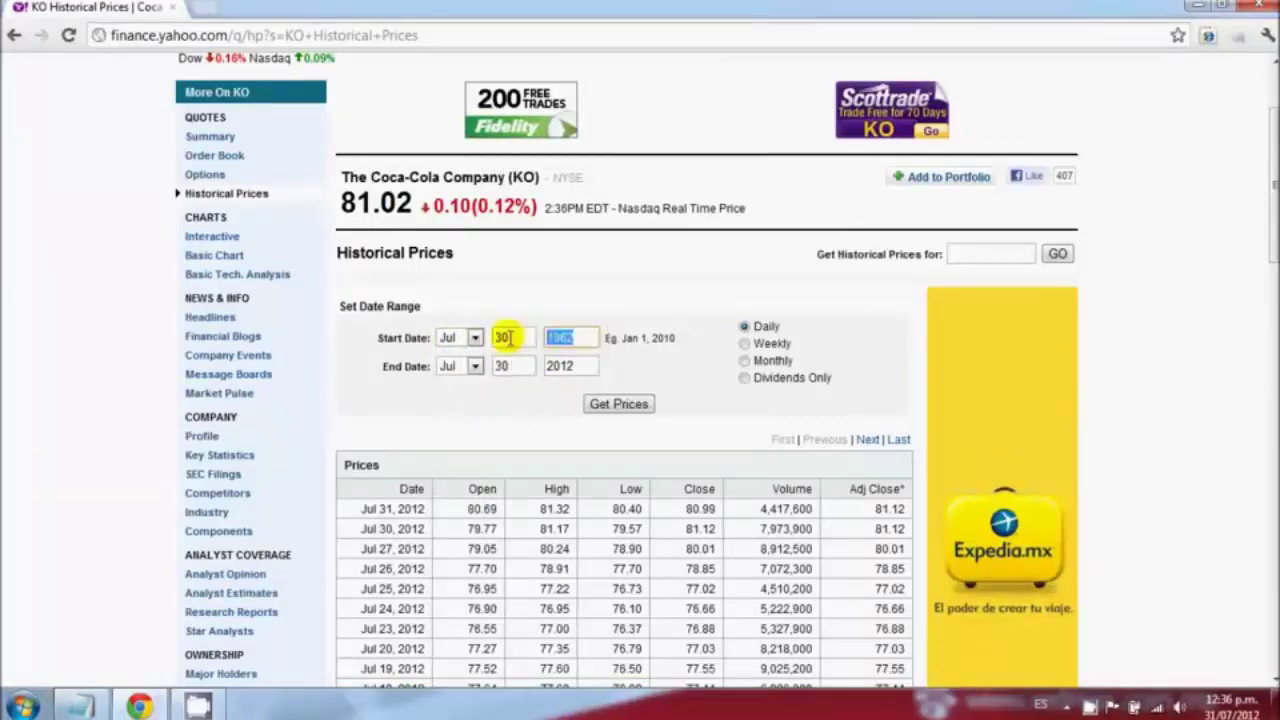
text(2009)
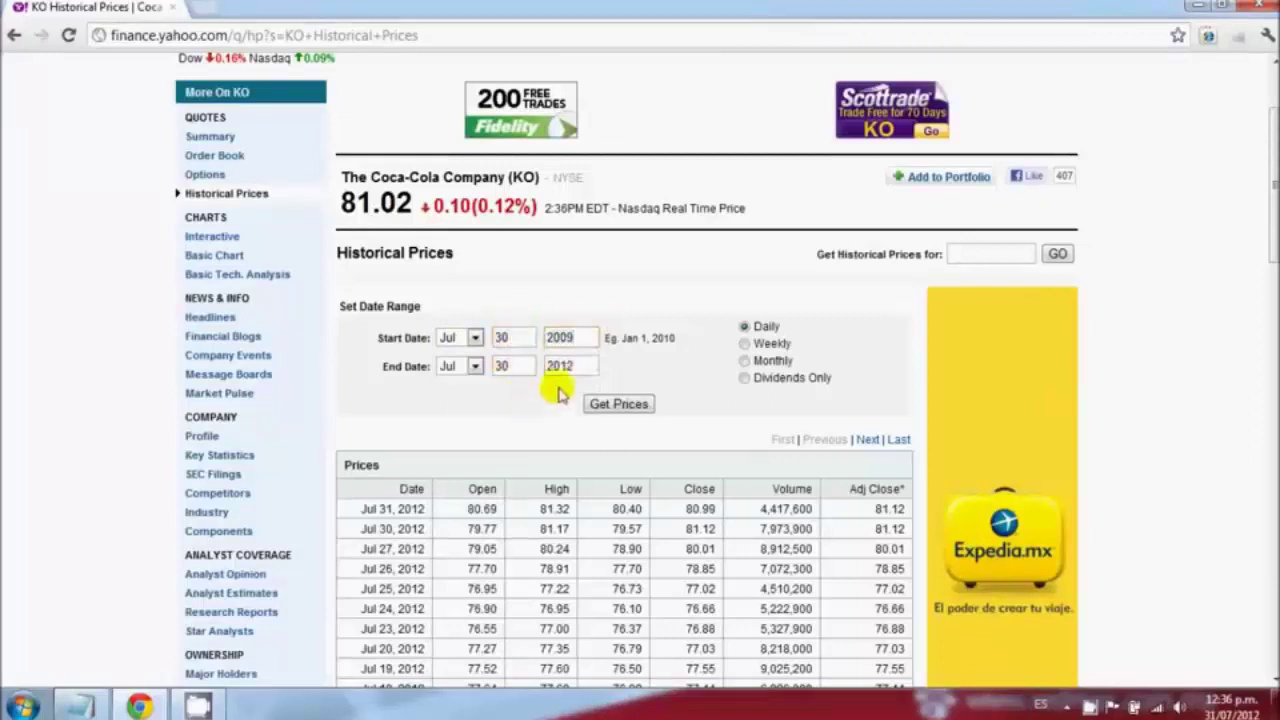
double_click(551, 366)
click(660, 365)
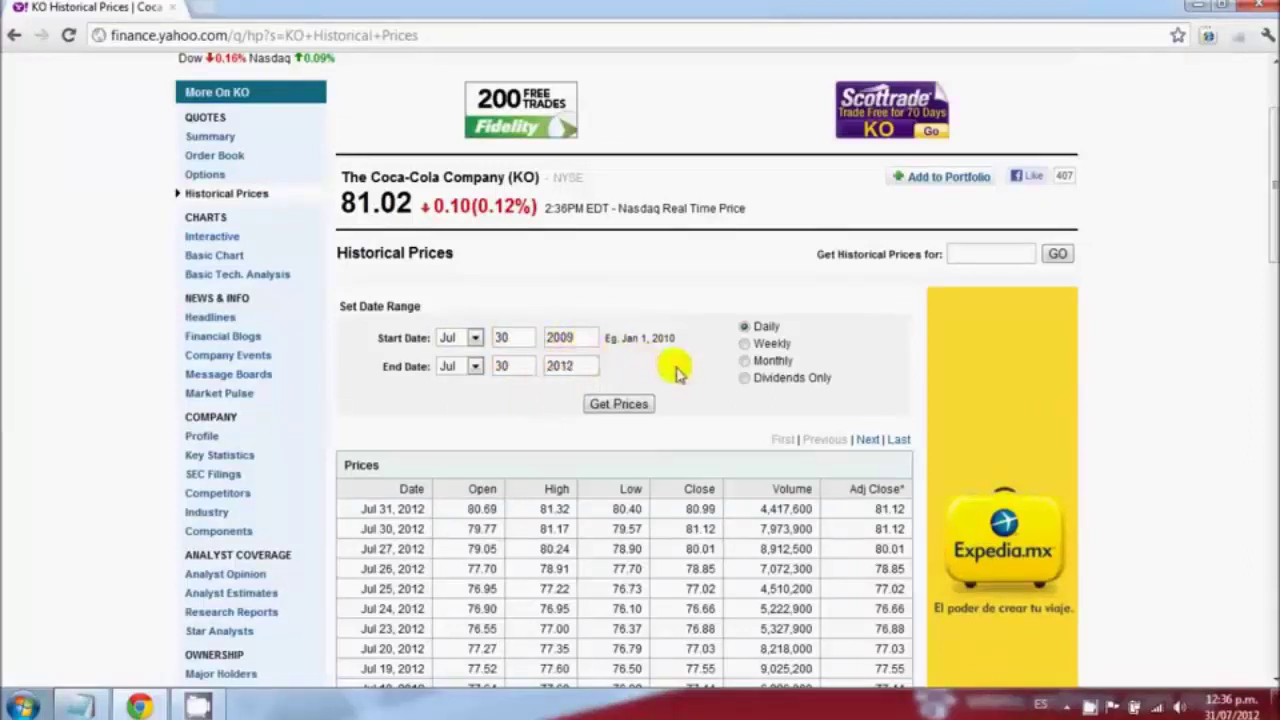
- Retrieve the Coca-Cola prices for this range at weekly frequency
click(746, 344)
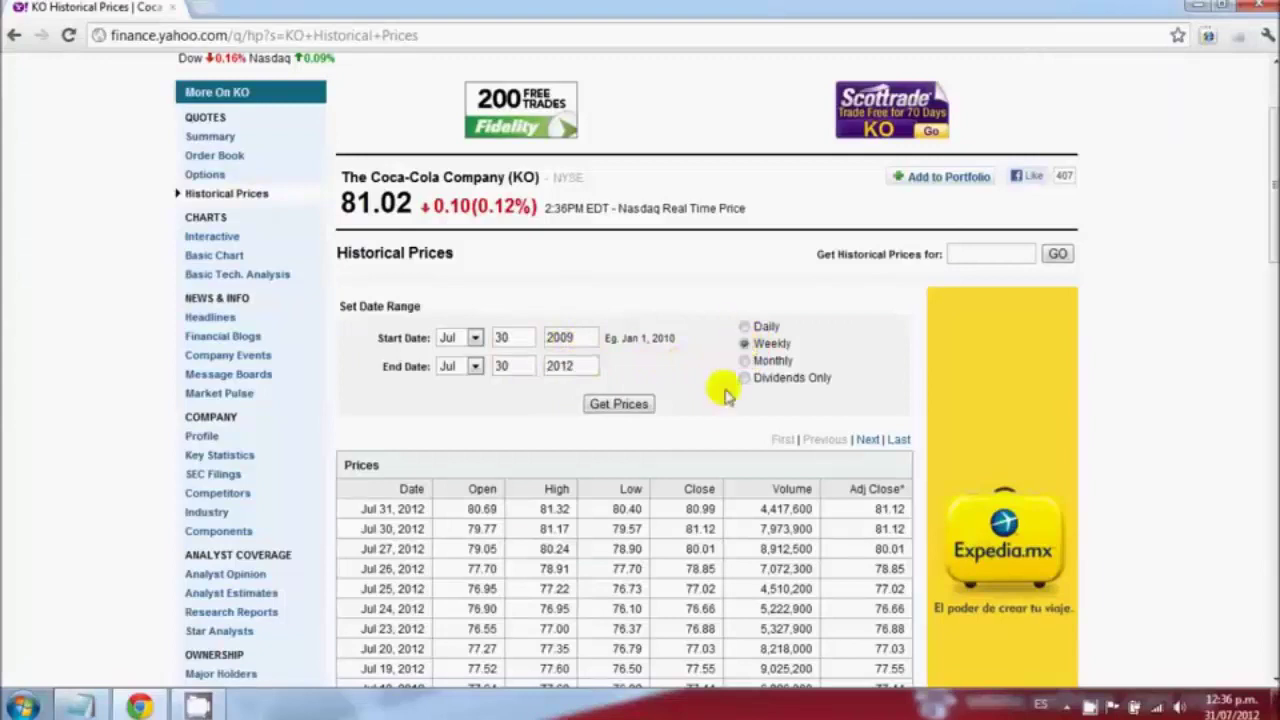
click(620, 404)
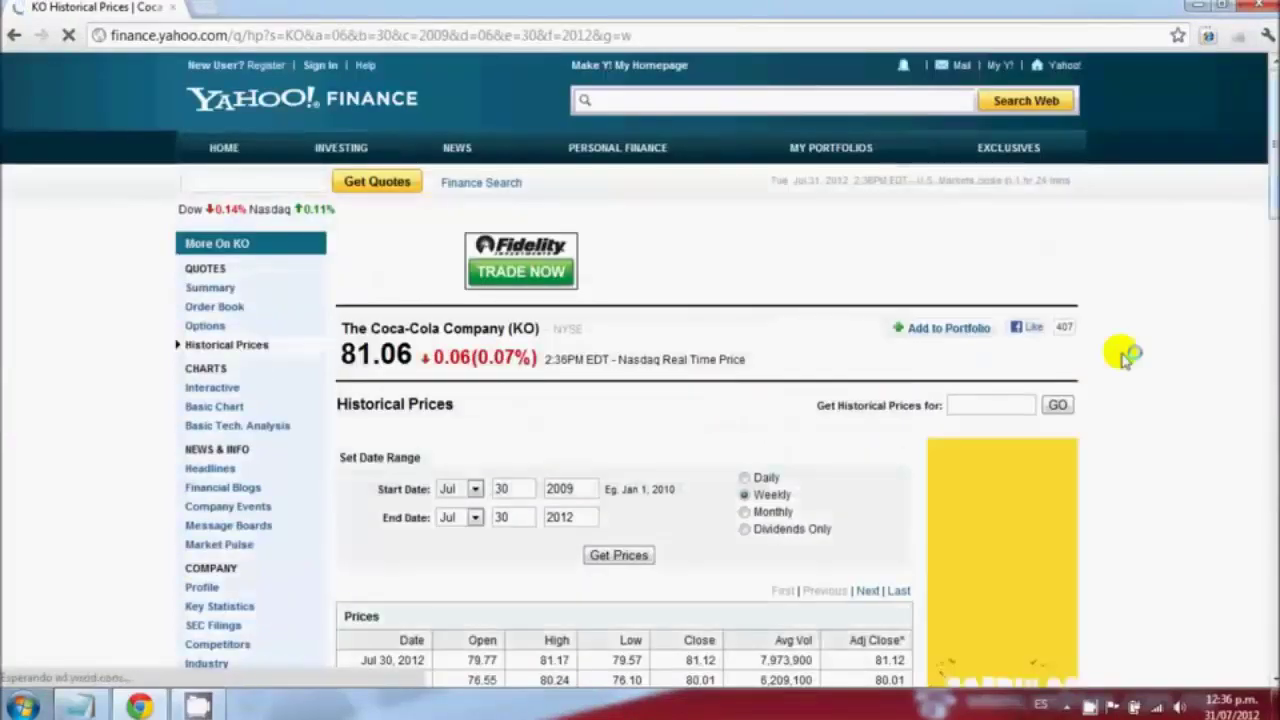
scroll(1240, 230, down, 3)
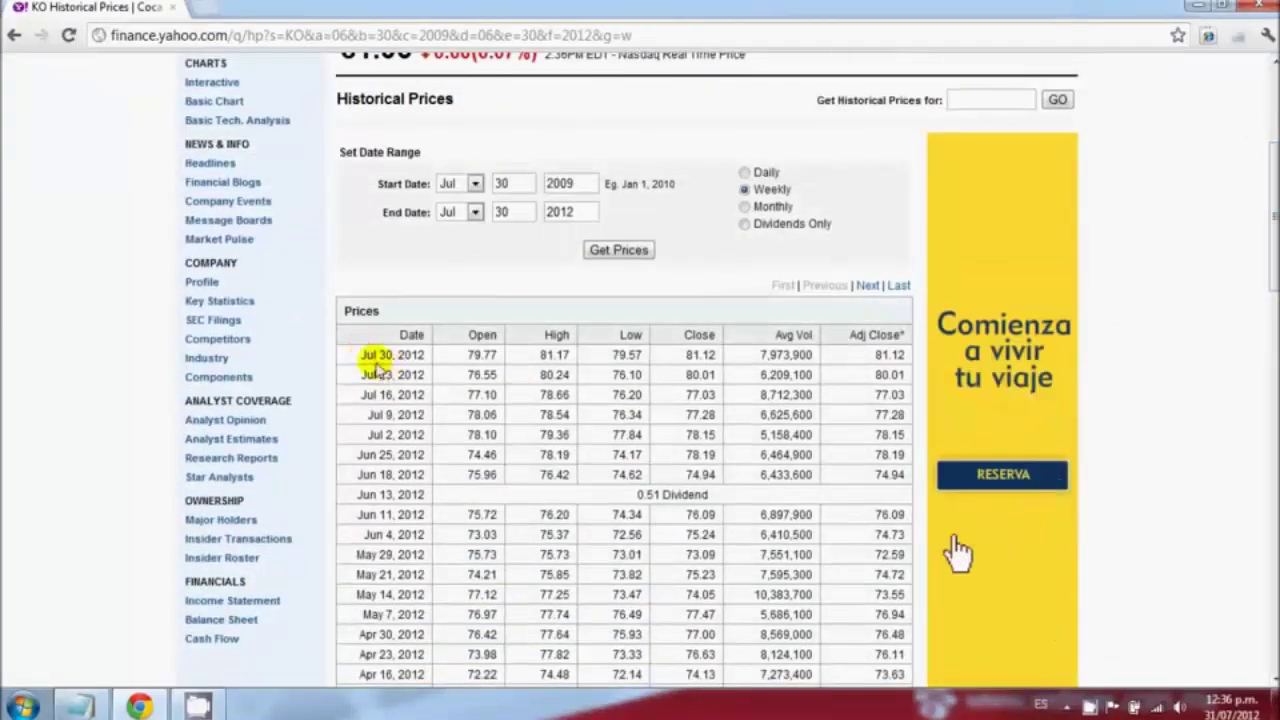
drag(354, 358, 386, 374)
- Download the weekly price table as a spreadsheet to the desktop (Escritorio) under the name table and open it in Excel
drag(1270, 170, 1274, 513)
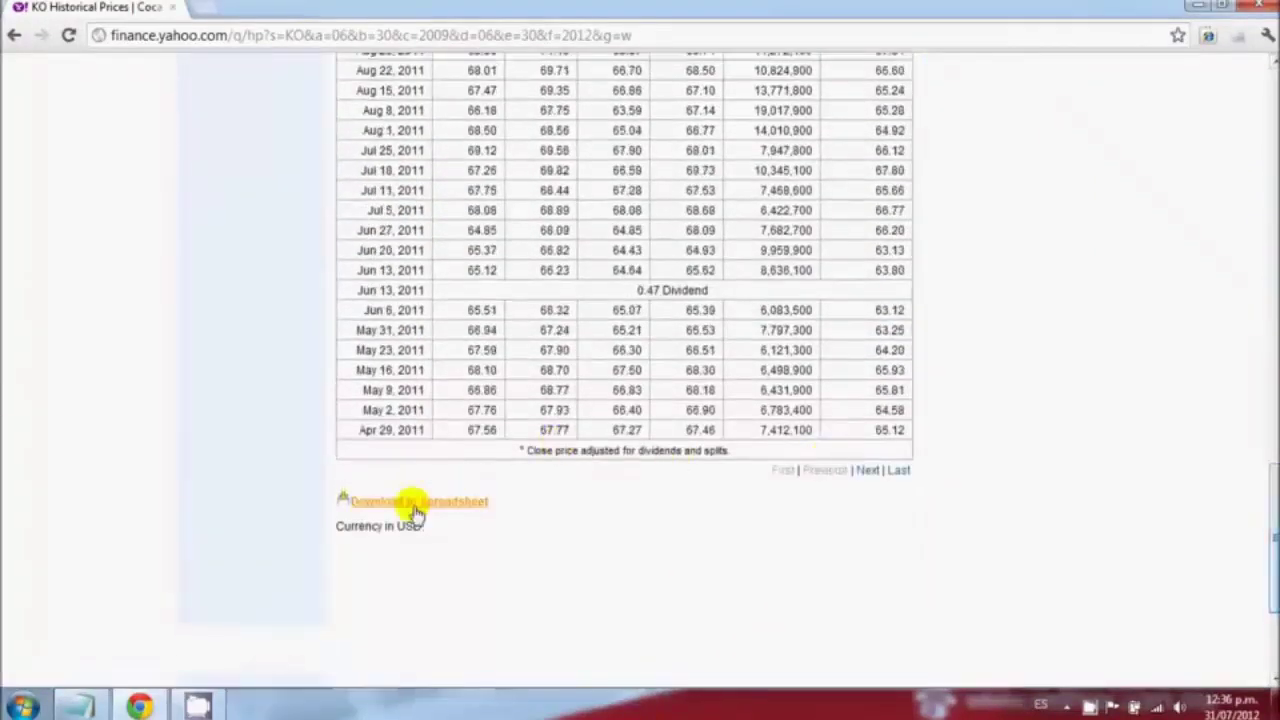
click(415, 505)
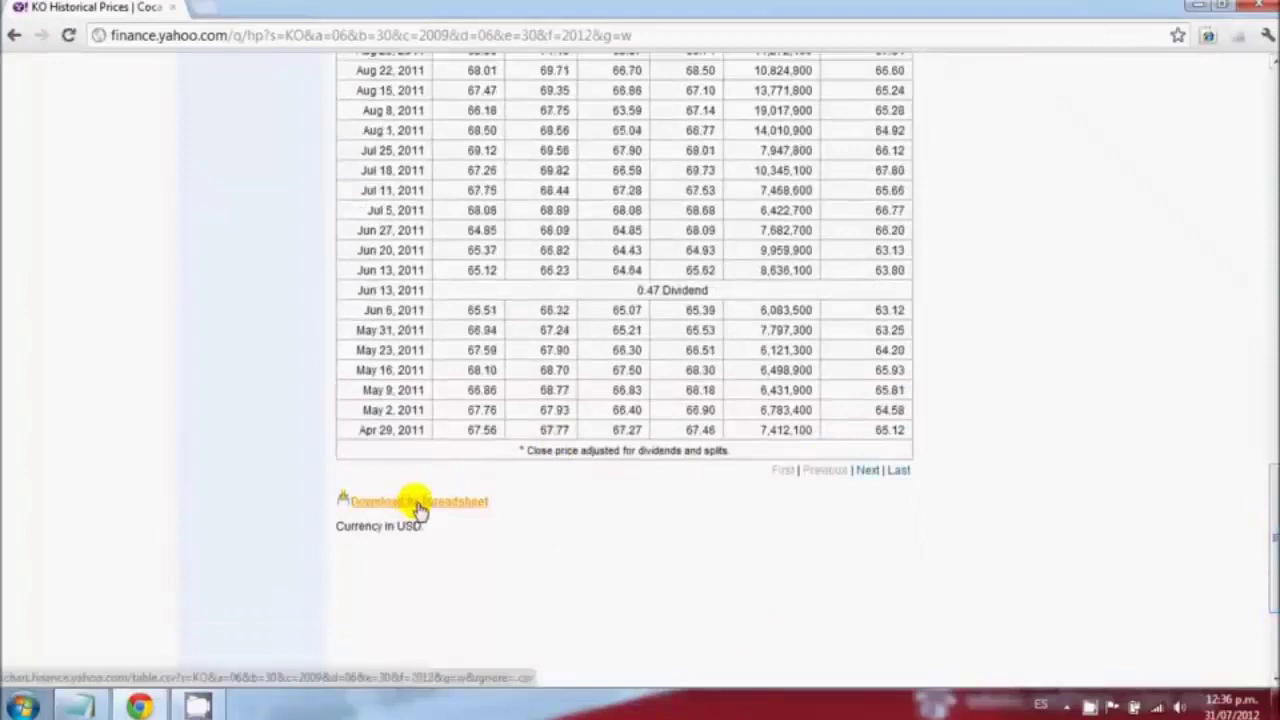
click(78, 145)
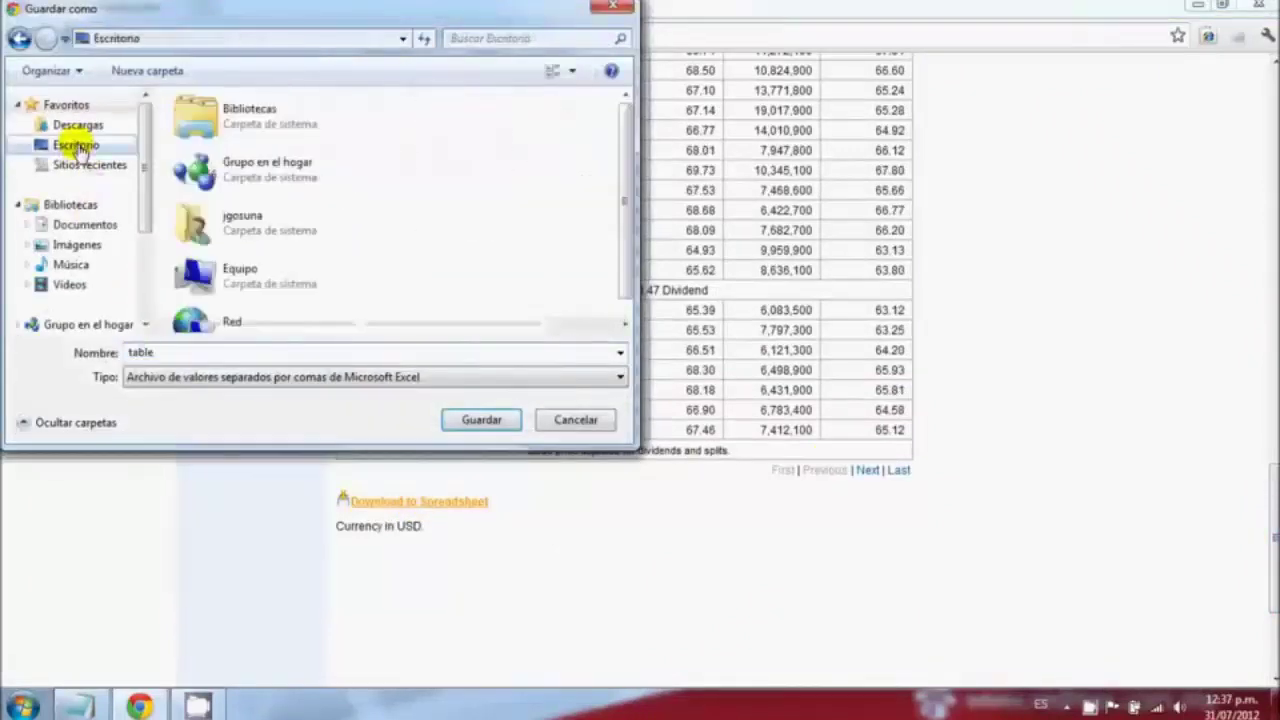
click(480, 422)
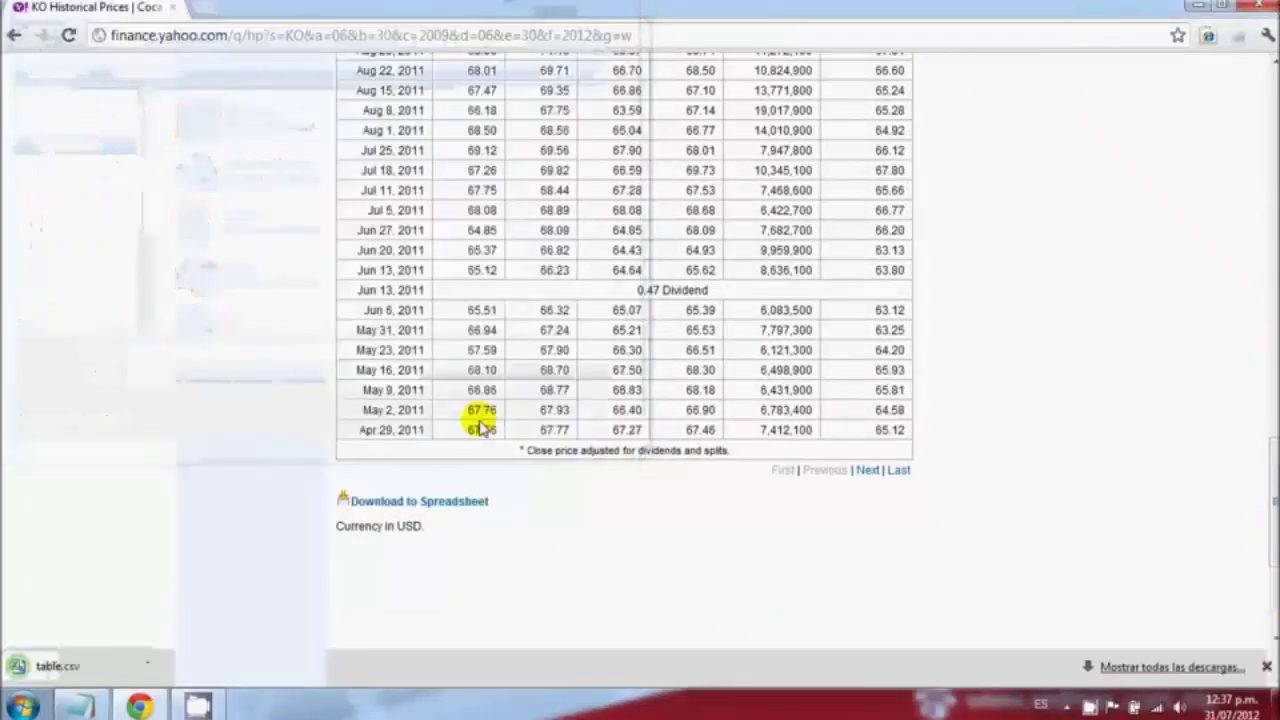
click(110, 668)
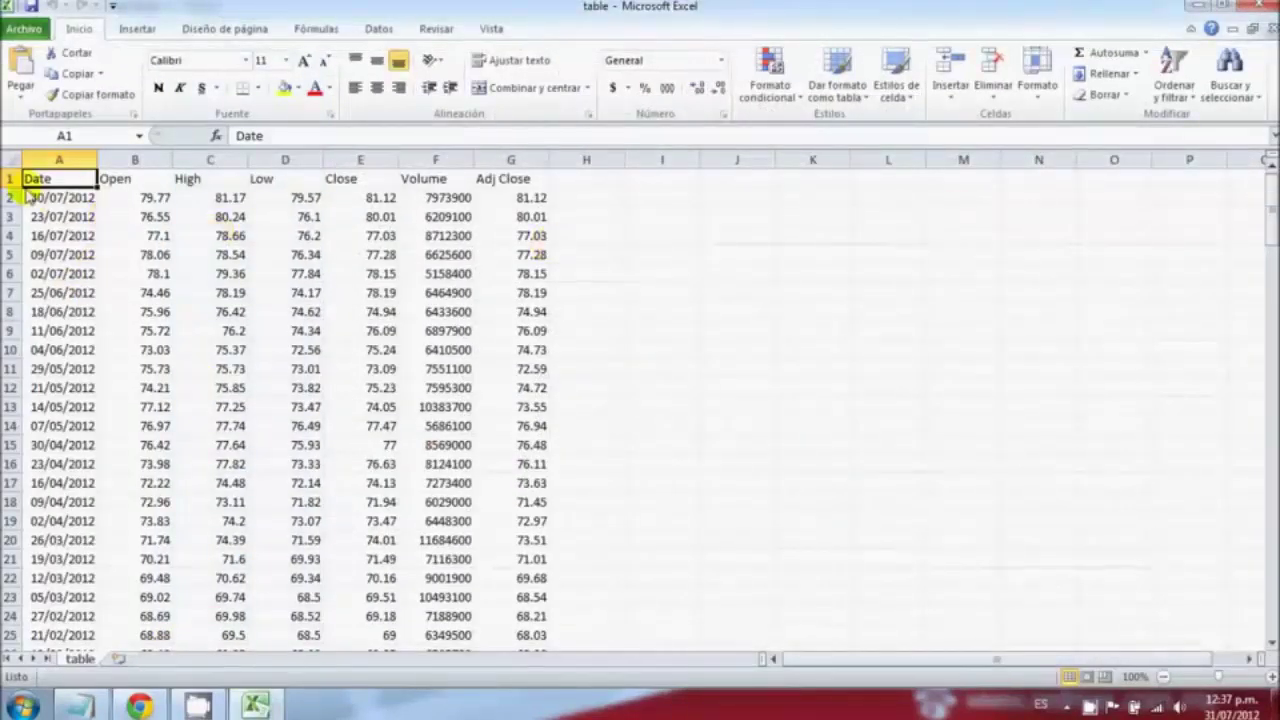
- Delete the Open, High, Low, Close and Volume columns so that Adj Close sits beside Date
click(150, 162)
ctrl+click(241, 163)
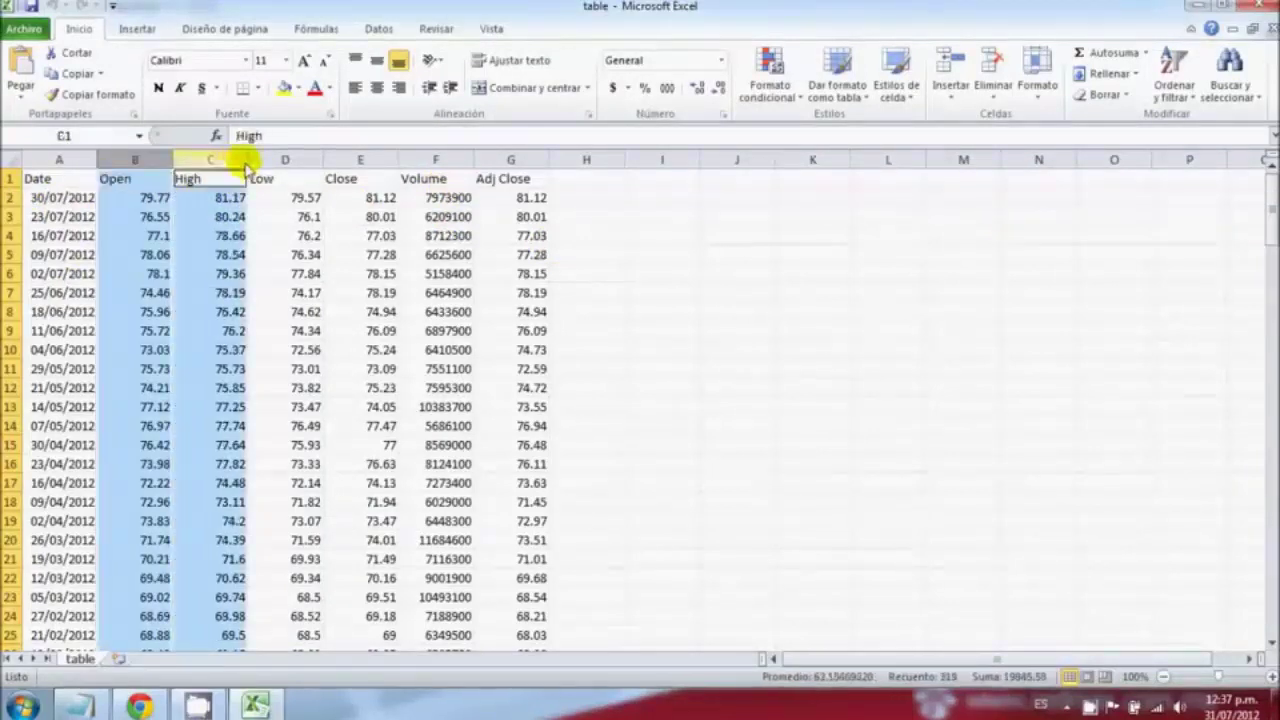
ctrl+click(300, 163)
ctrl+click(375, 163)
ctrl+click(425, 162)
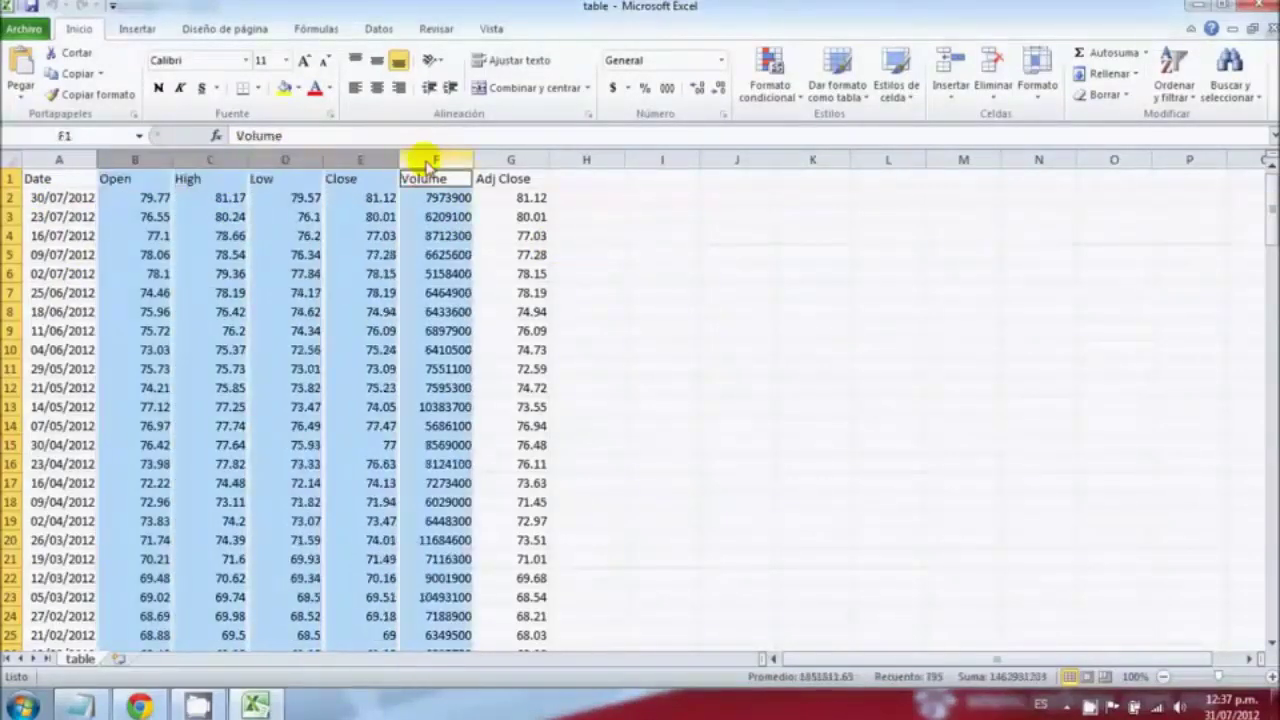
key(Delete)
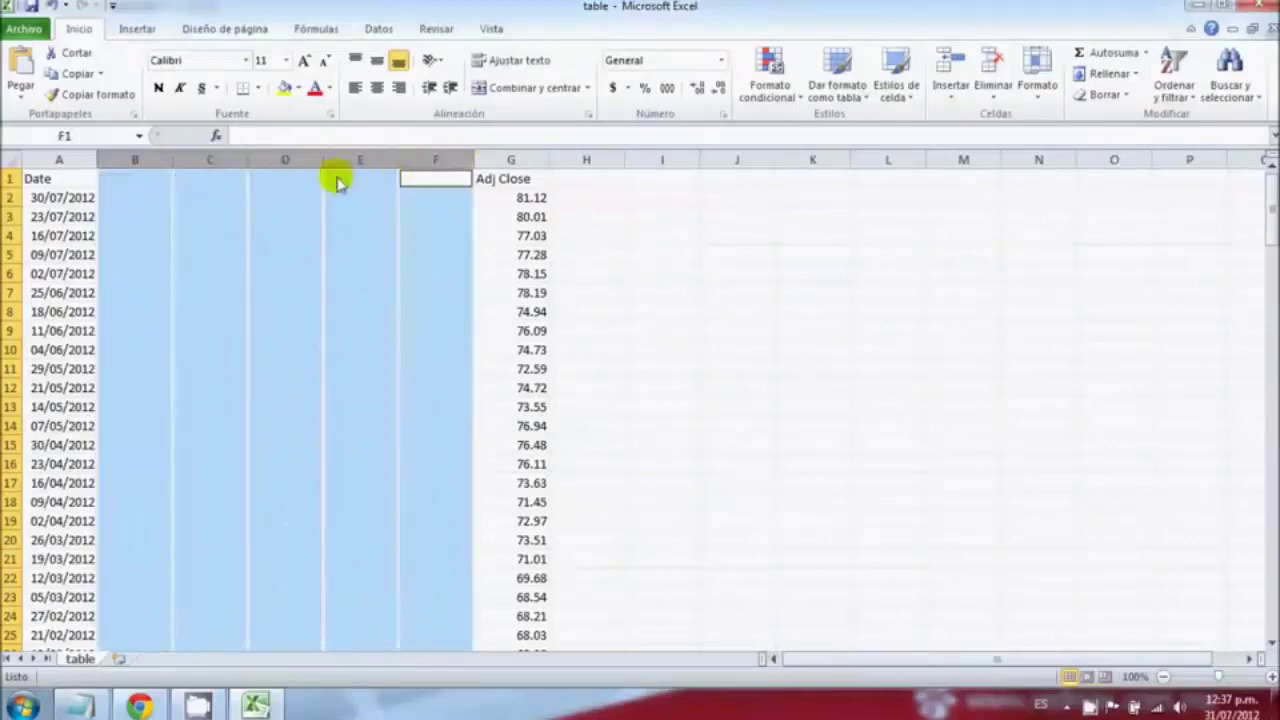
right_click(305, 182)
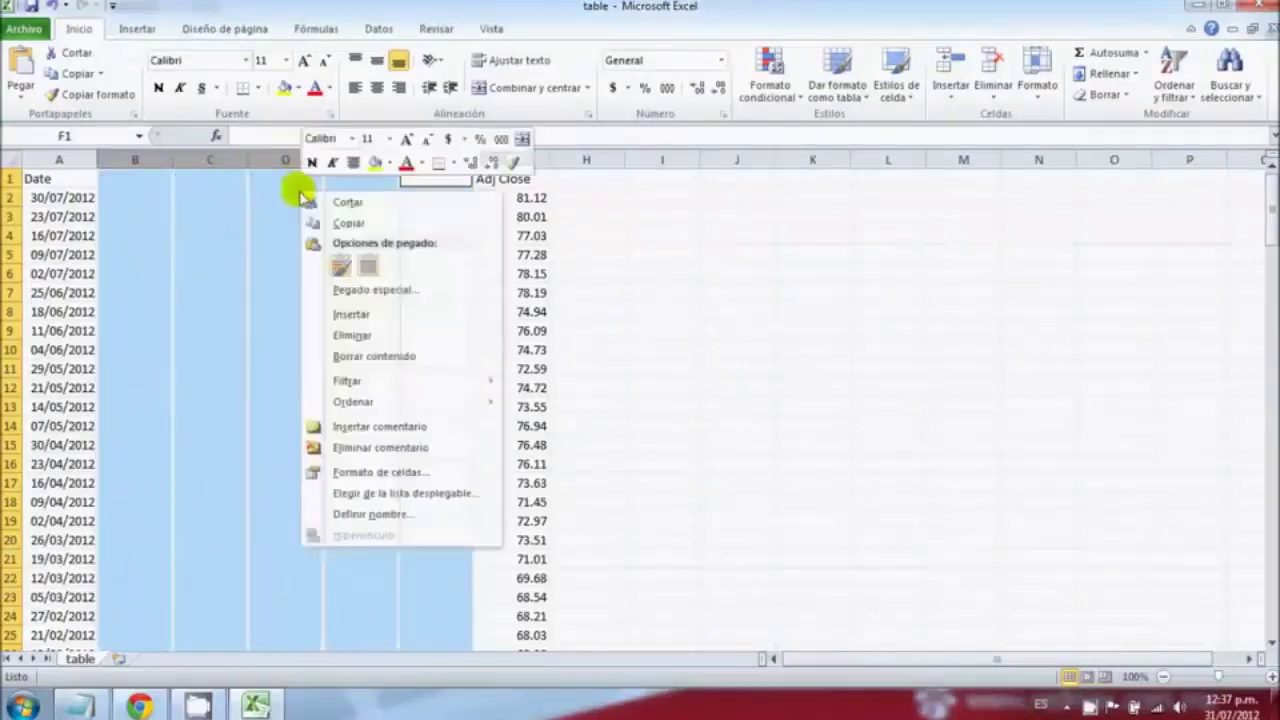
click(352, 334)
click(350, 315)
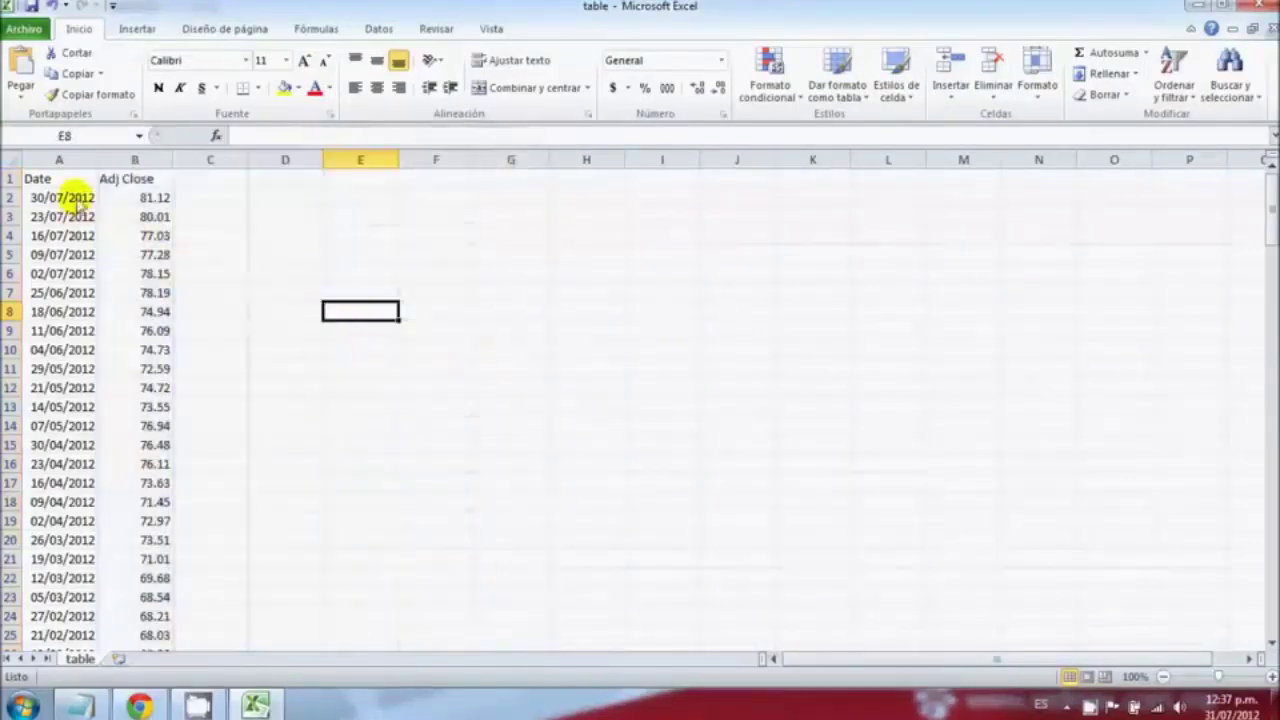
- Insert two blank rows above the Date and Adj Close header row
right_click(10, 180)
click(72, 302)
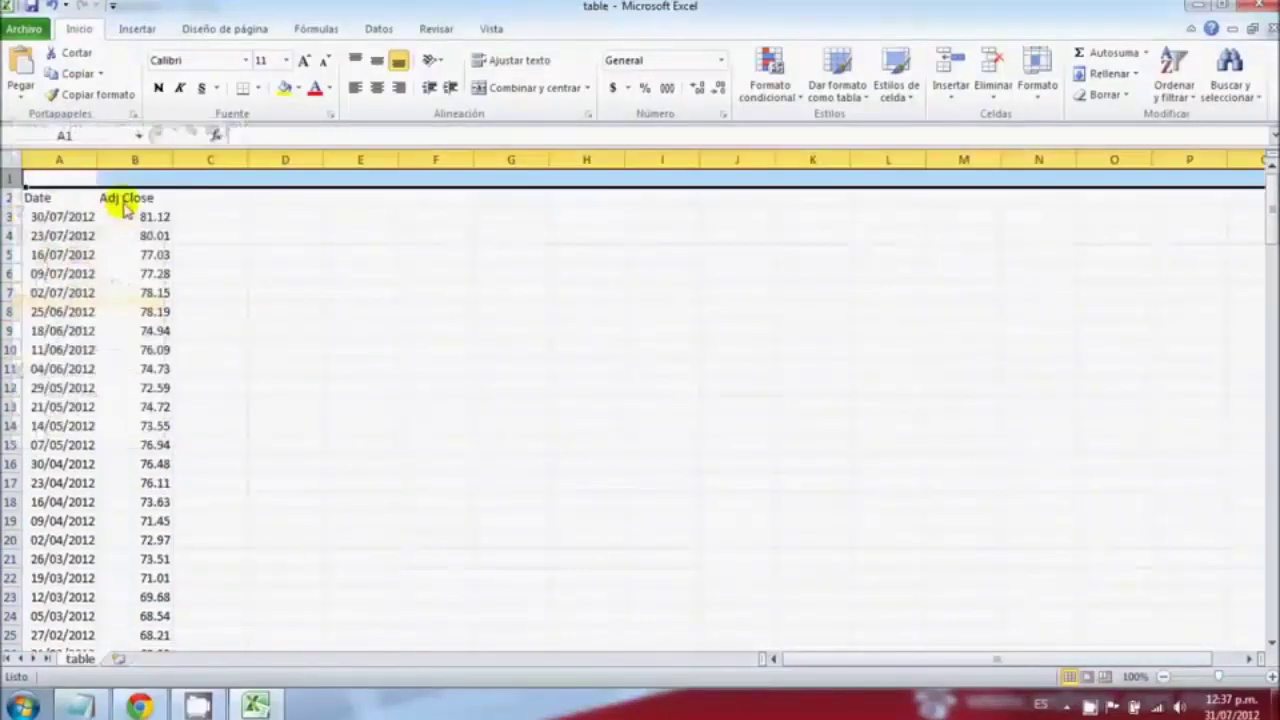
right_click(14, 179)
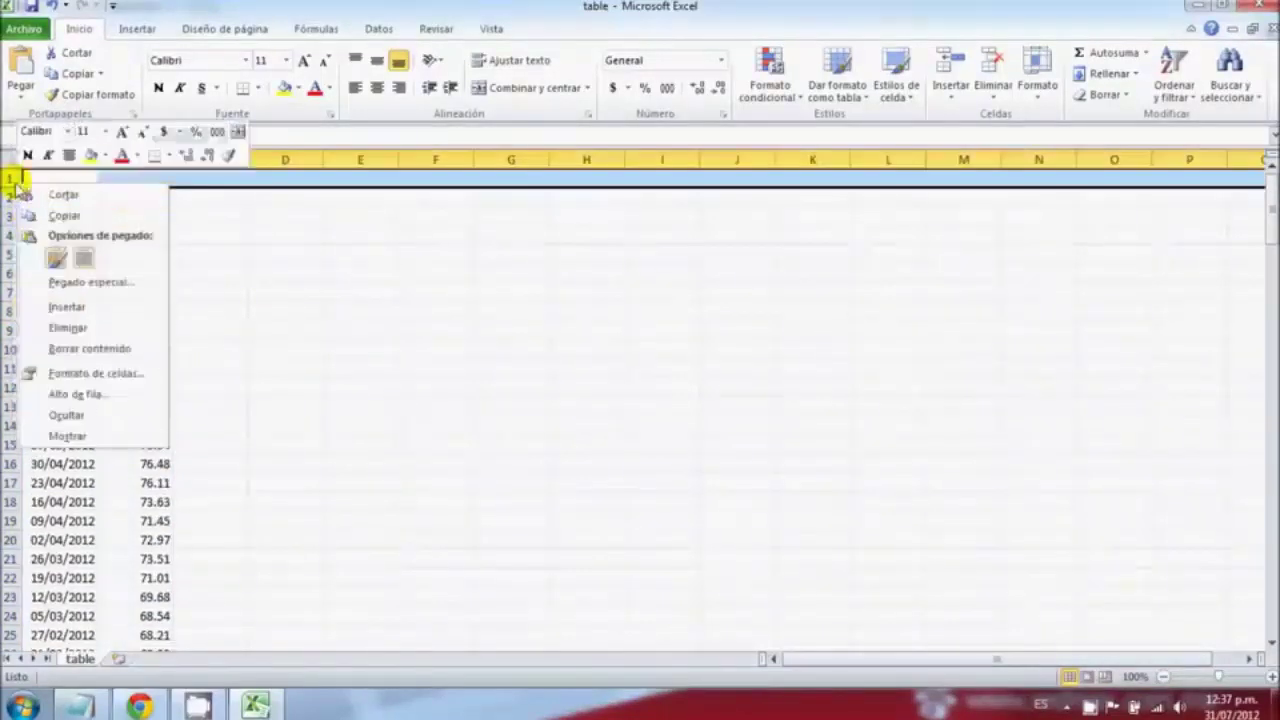
click(70, 302)
- Enter the heading "Coca cola KO" in cell B2 and fit column B's width to its content
click(125, 198)
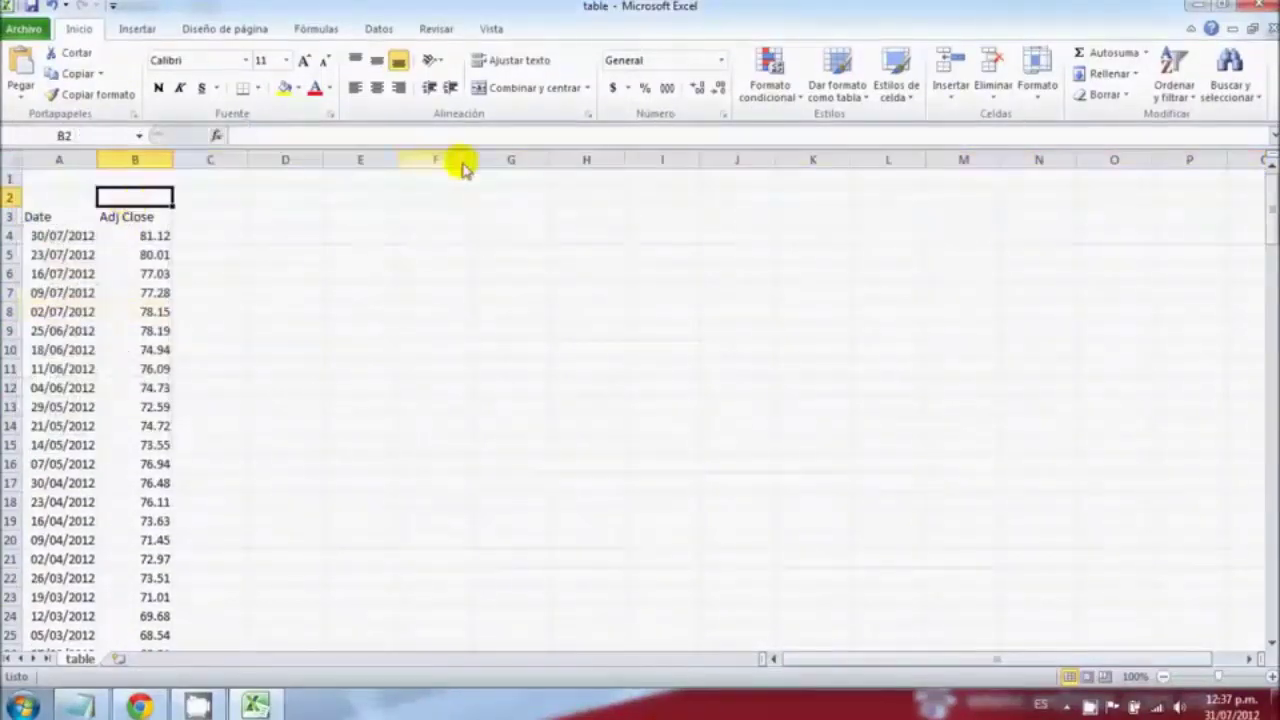
text(Coca cola KO)
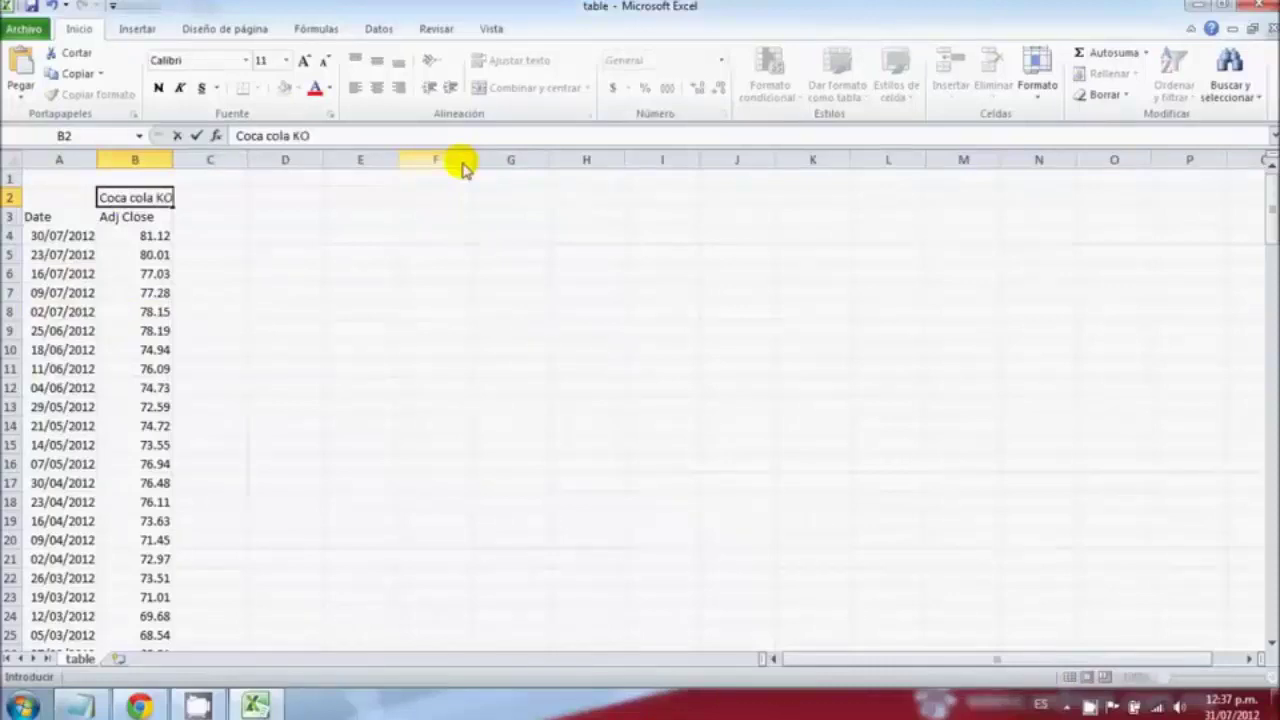
key(Return)
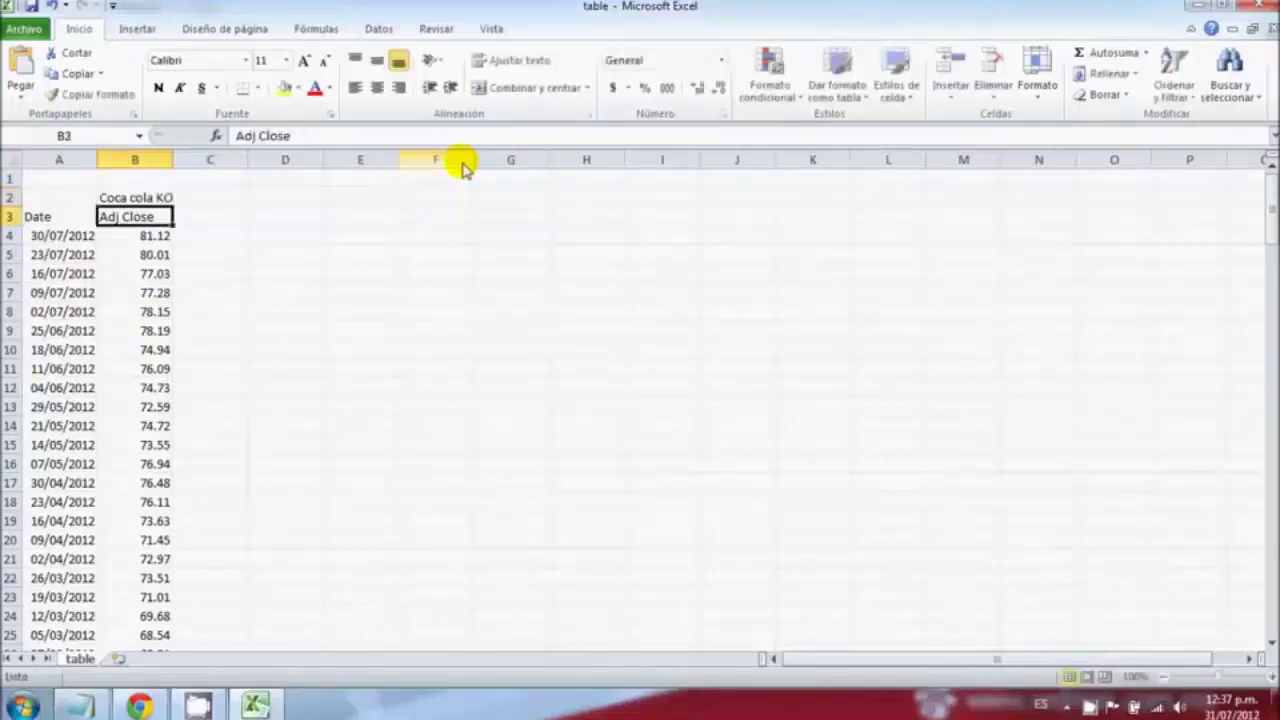
double_click(175, 163)
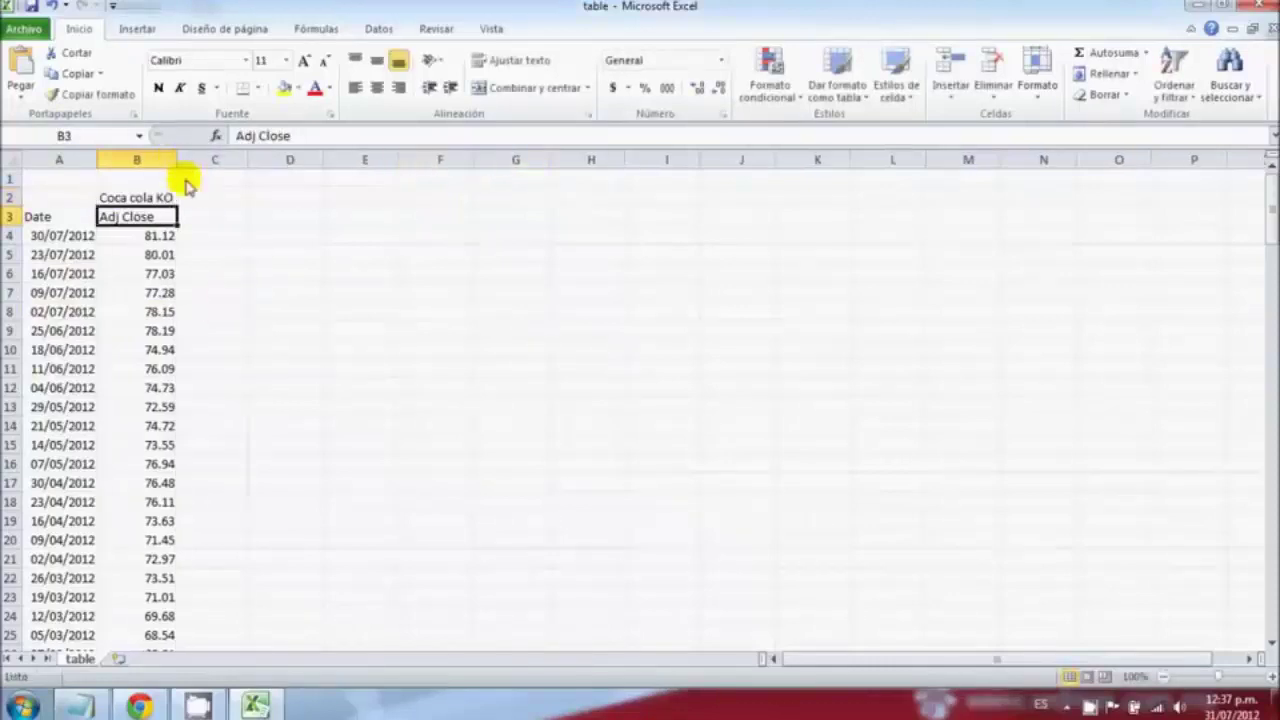
- Switch back to Yahoo Finance in Chrome, look up the S&P 500 index (^GSPC) and open its historical prices
click(140, 706)
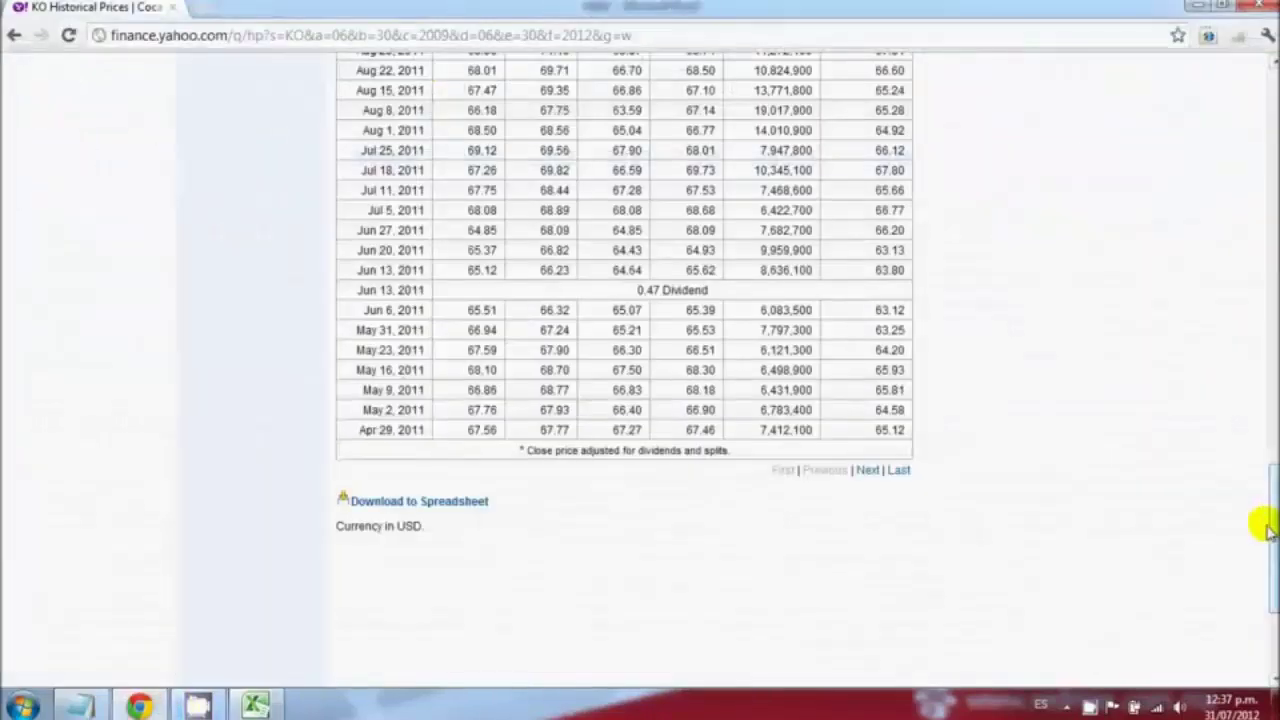
scroll(1260, 514, up, 15)
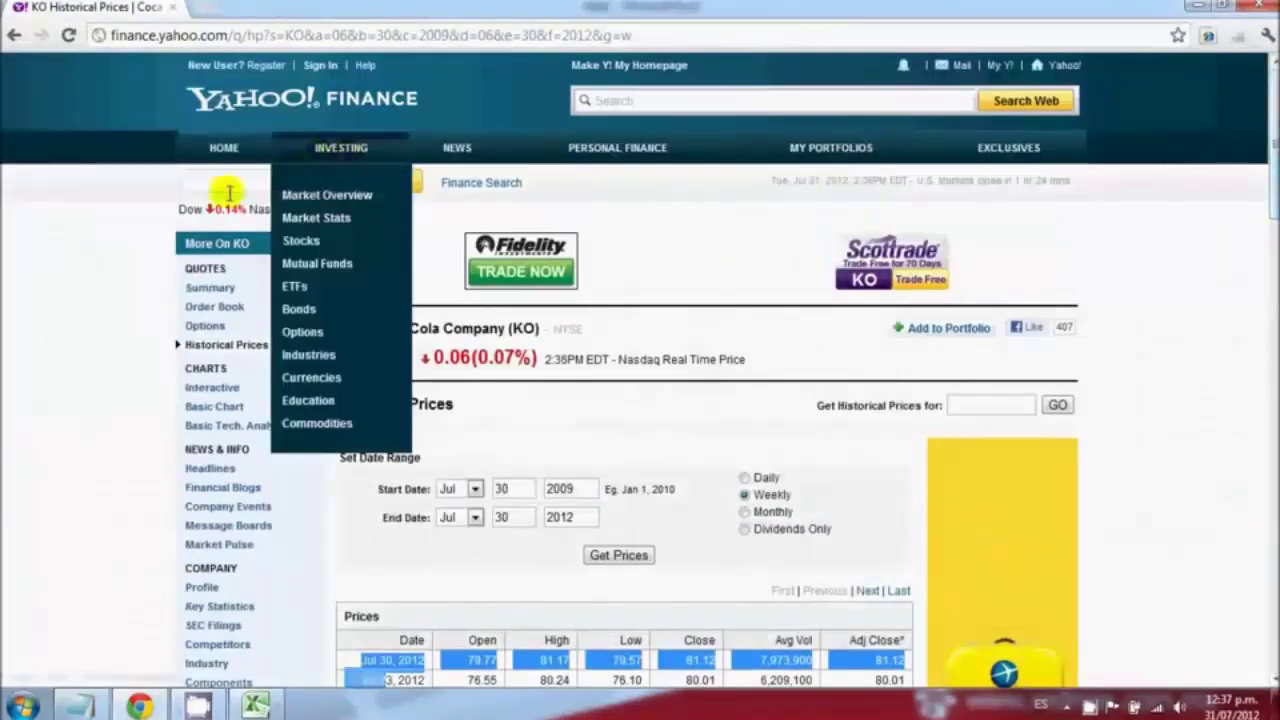
click(69, 286)
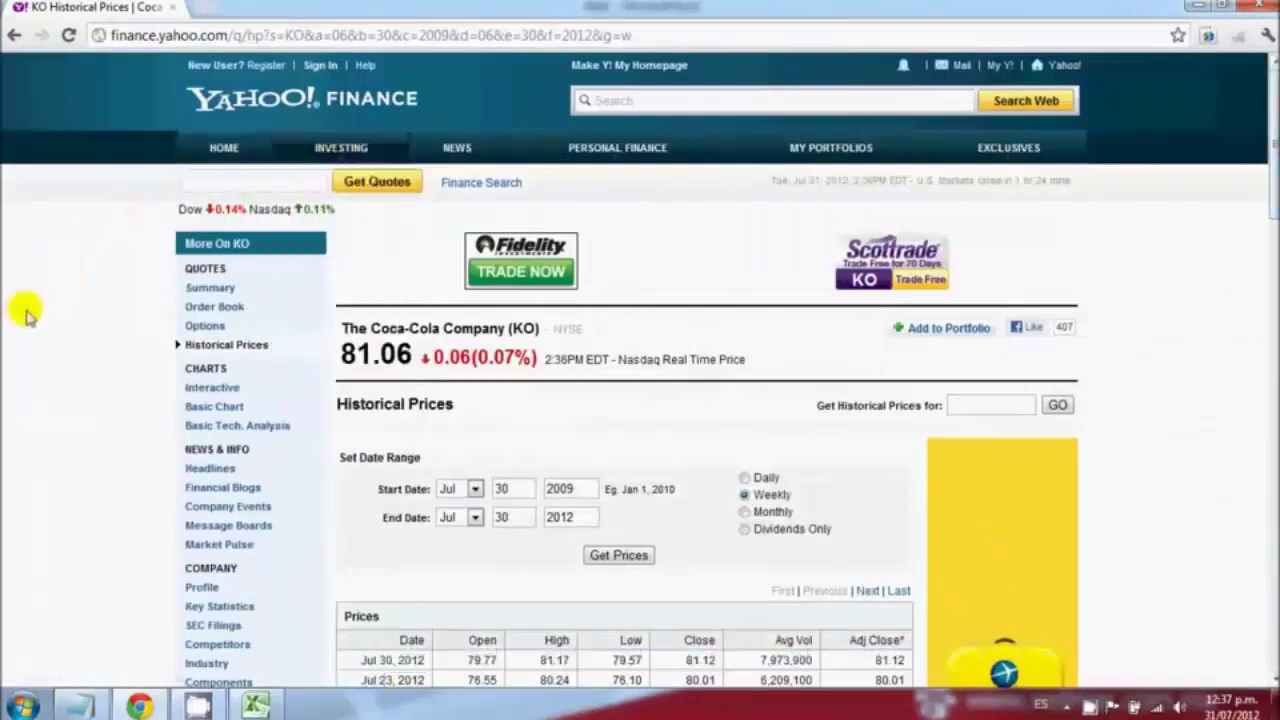
click(240, 181)
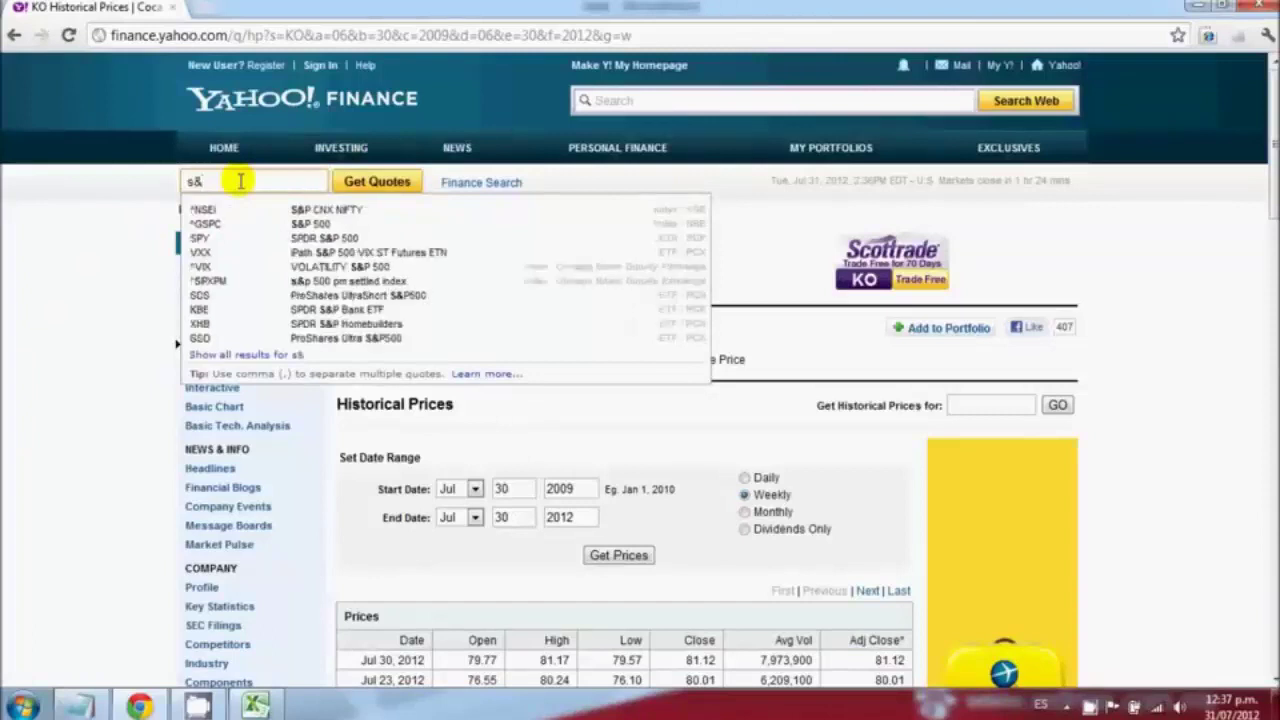
click(300, 225)
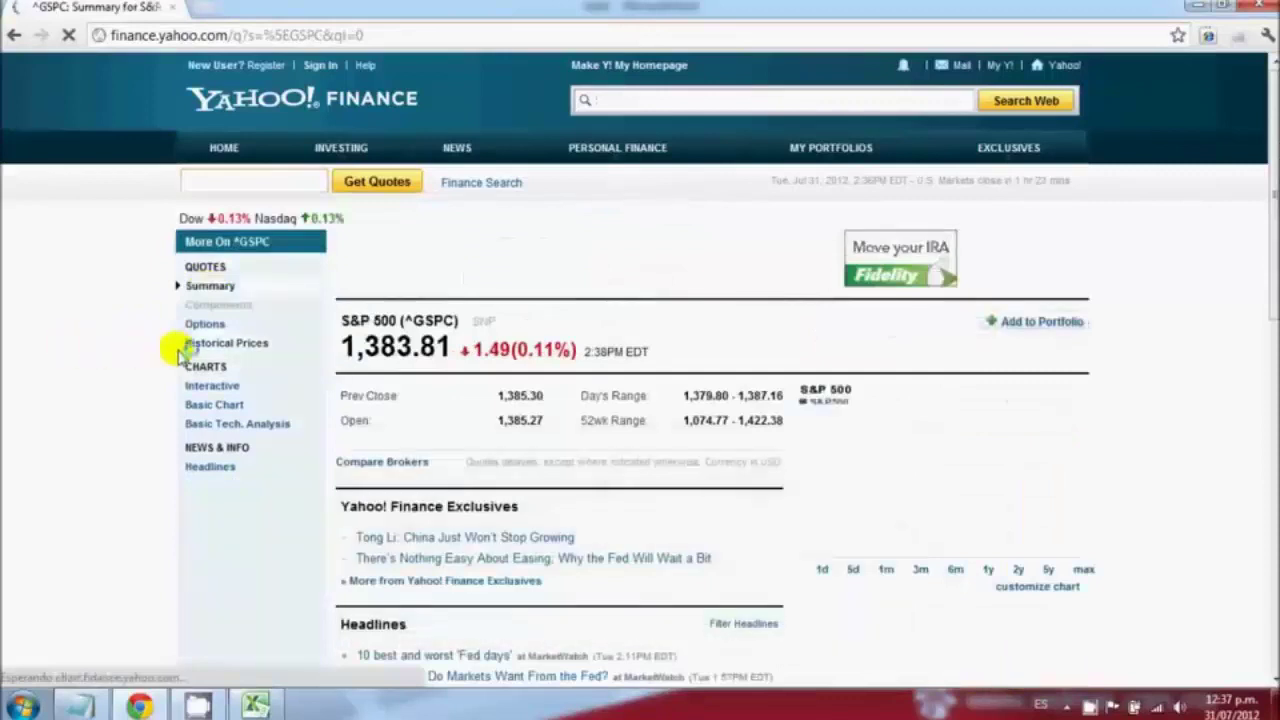
click(230, 344)
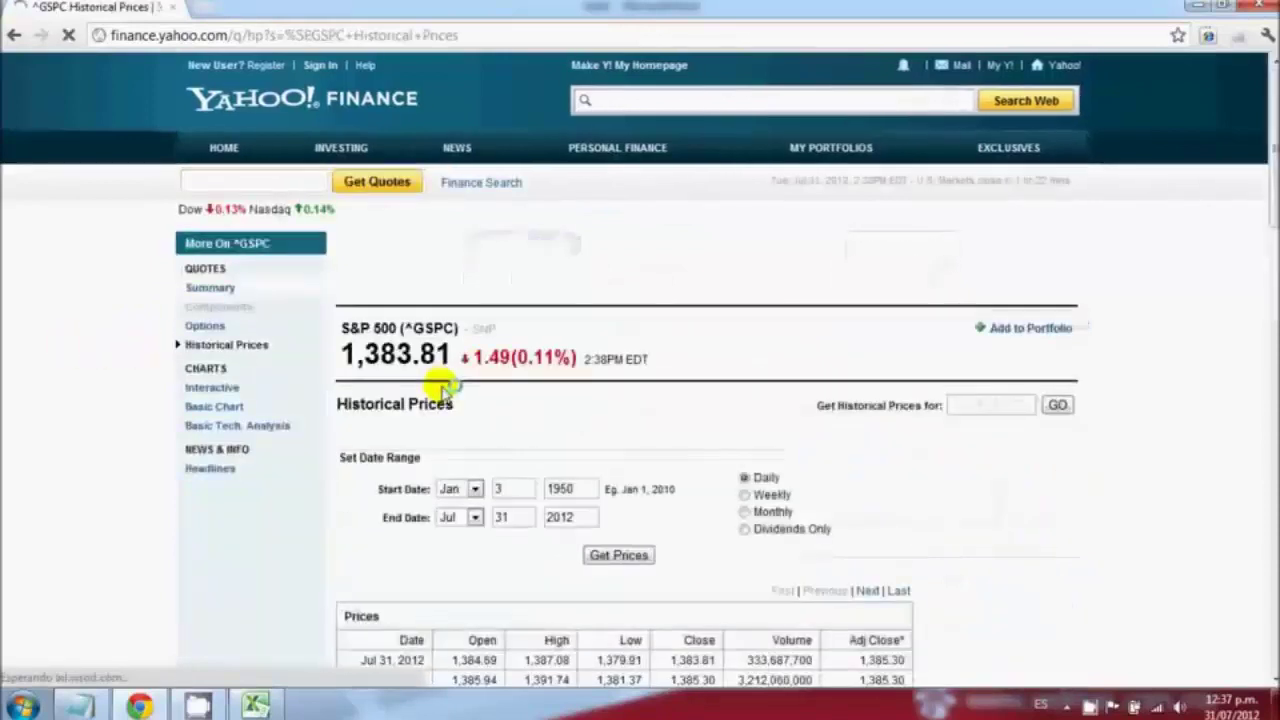
- Get weekly S&P 500 historical prices with the date range set from Jul 30, 2009 to Jul 30, 2012
click(476, 490)
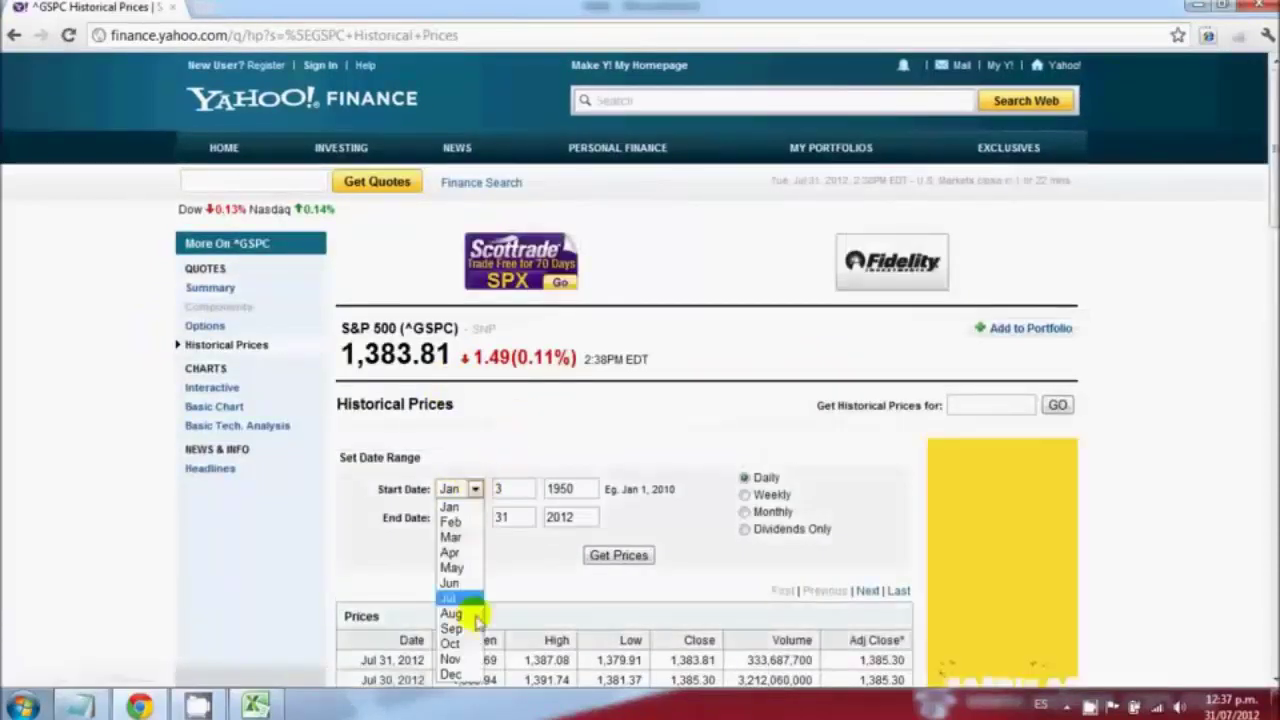
click(458, 598)
click(517, 487)
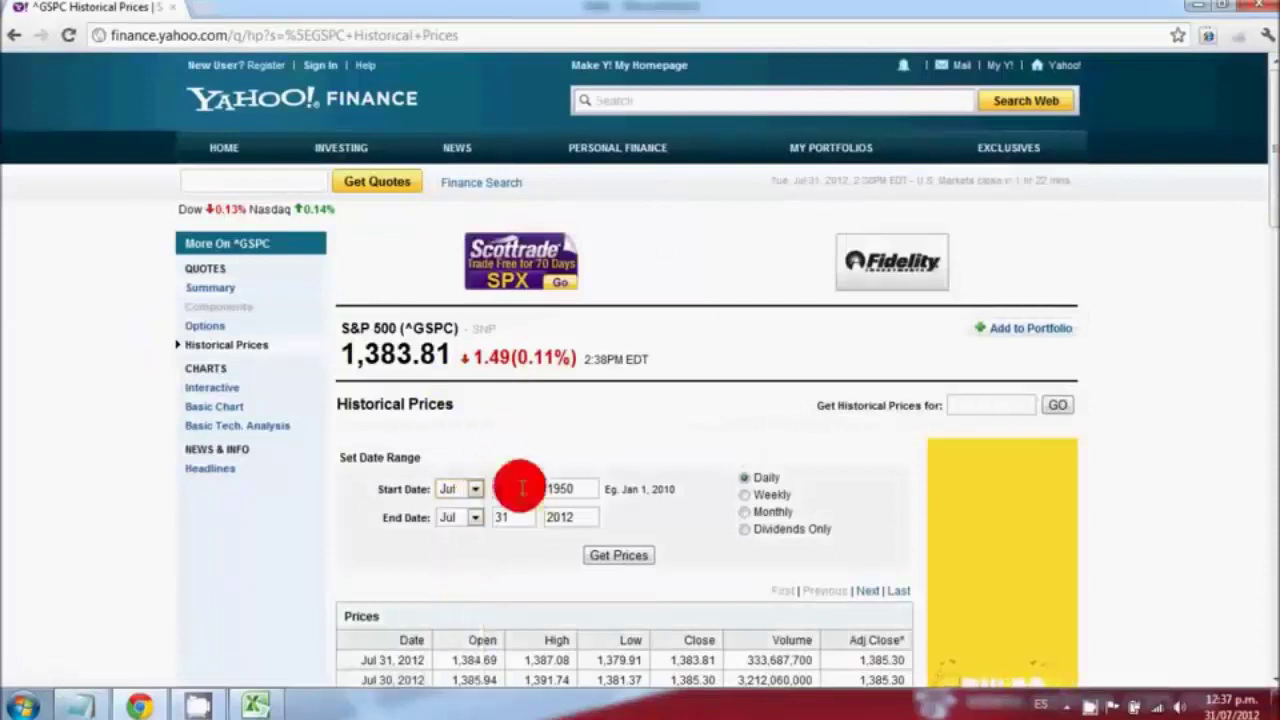
double_click(590, 487)
text(2009)
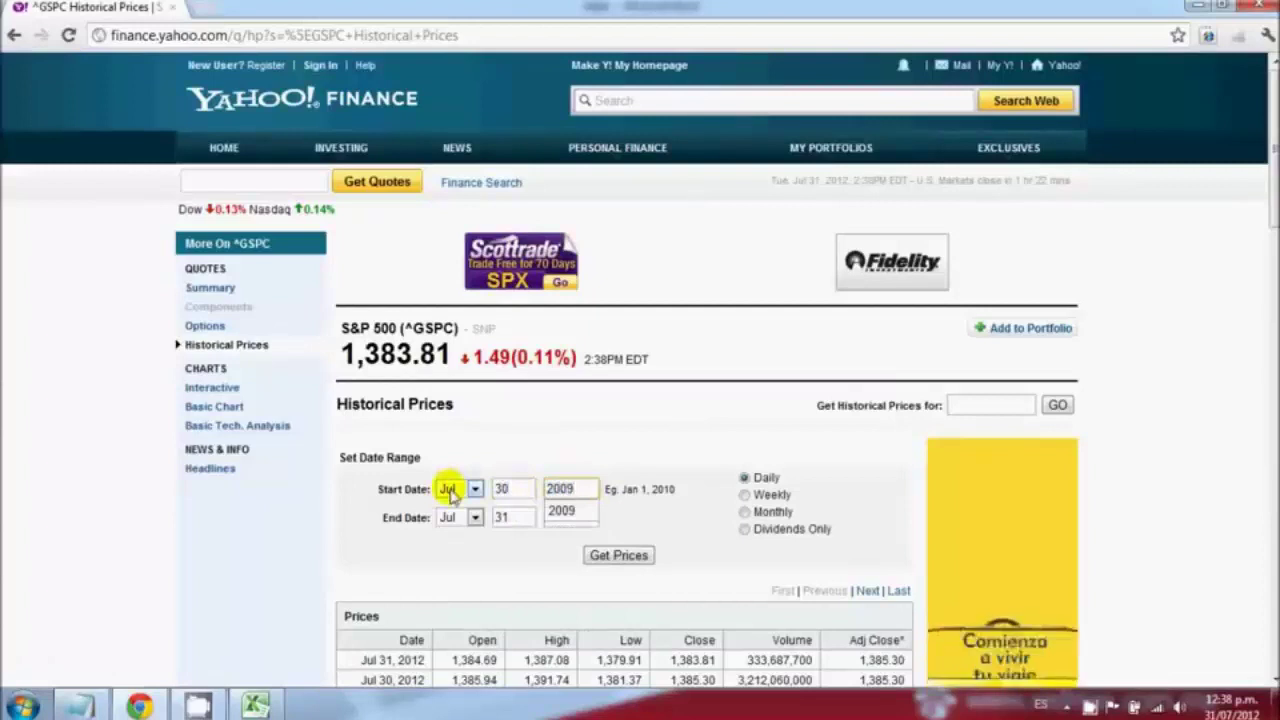
click(521, 517)
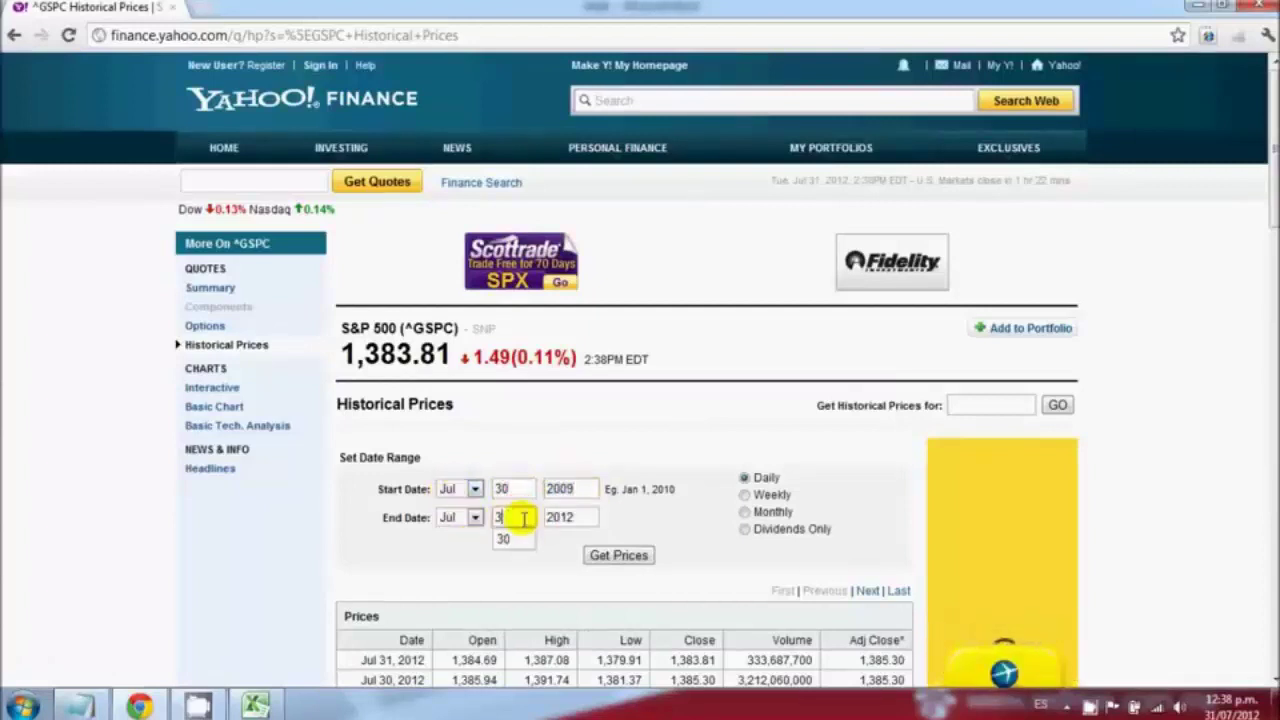
key(Down)
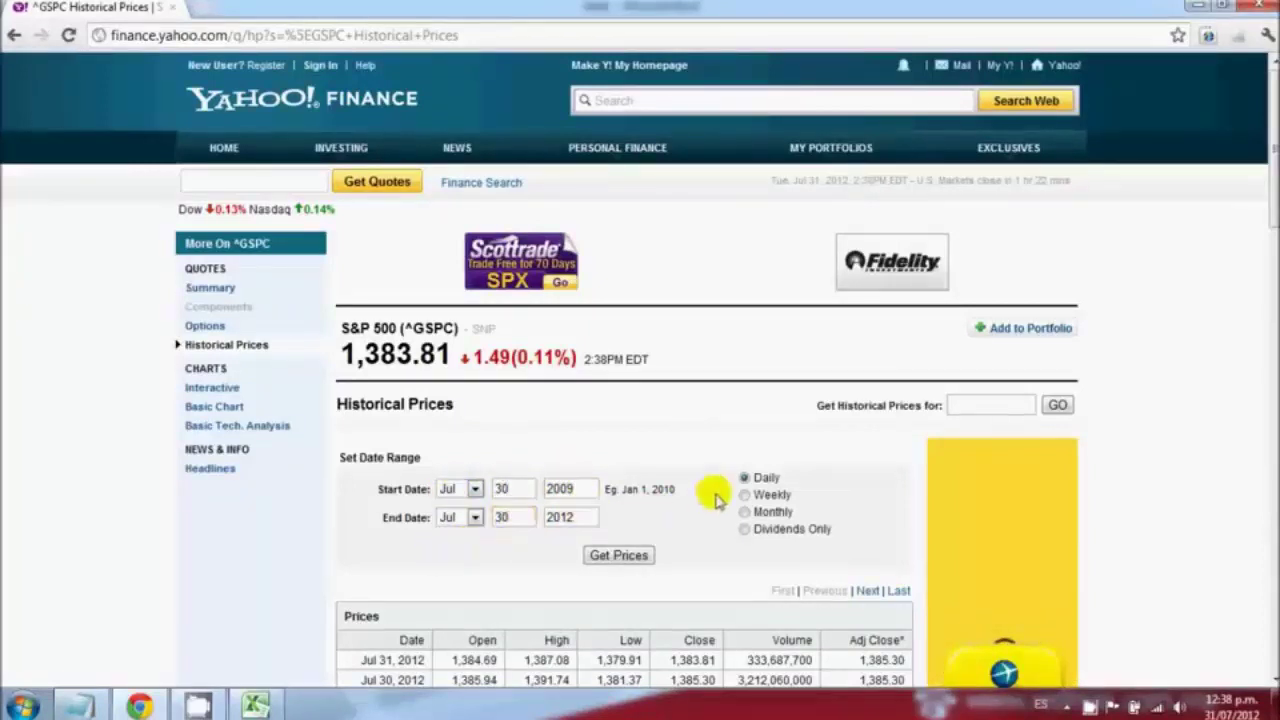
click(746, 496)
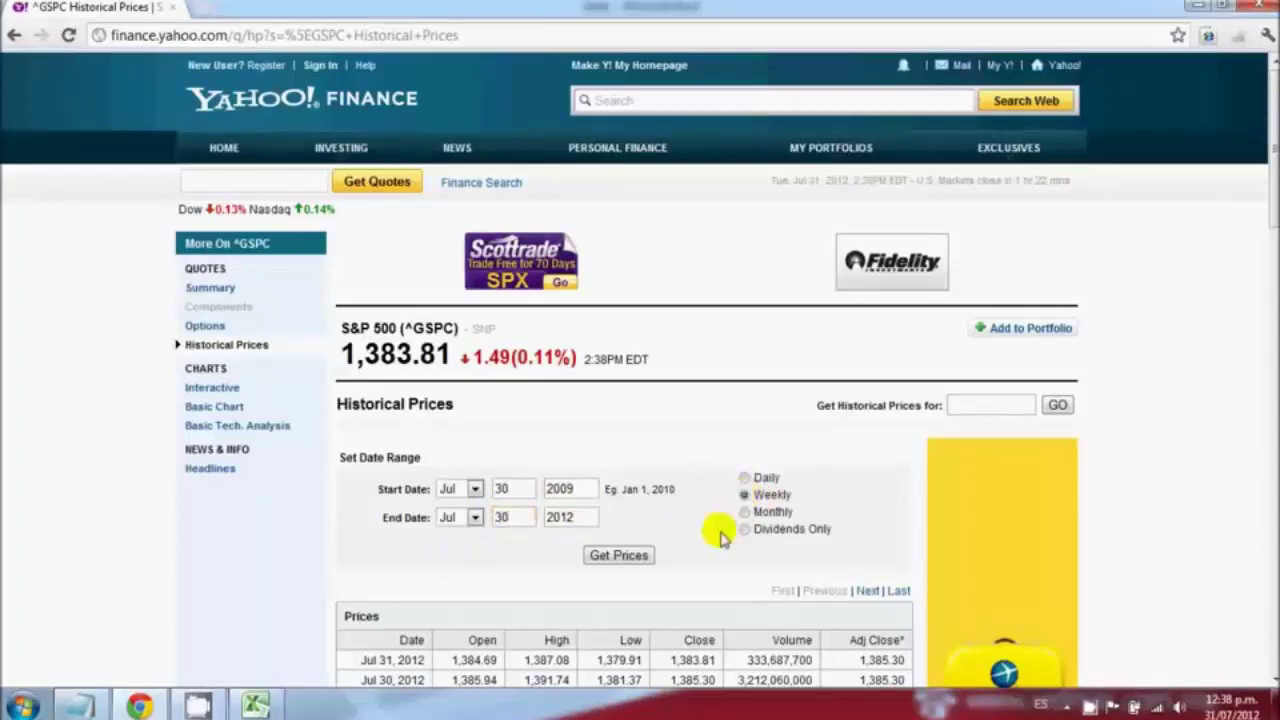
click(619, 556)
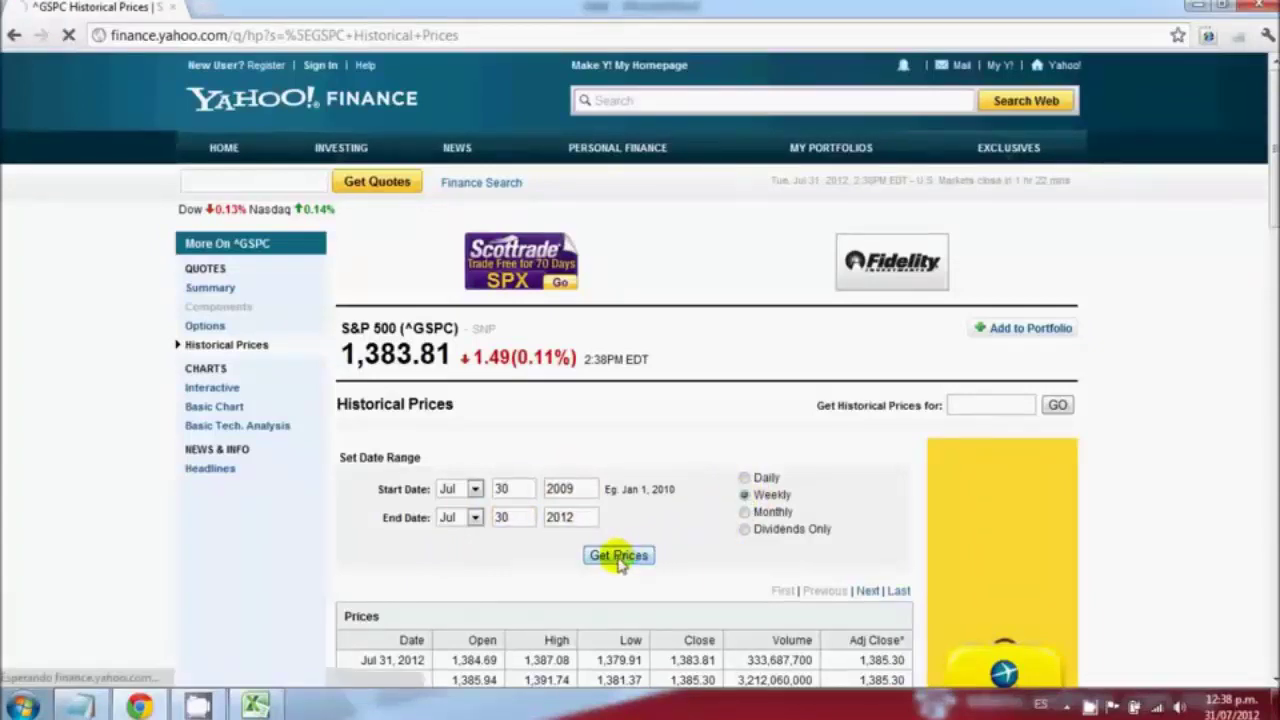
- Download the weekly S&P 500 prices as the spreadsheet file table (1).csv to the desktop and open it in Excel
scroll(1266, 257, down, 7)
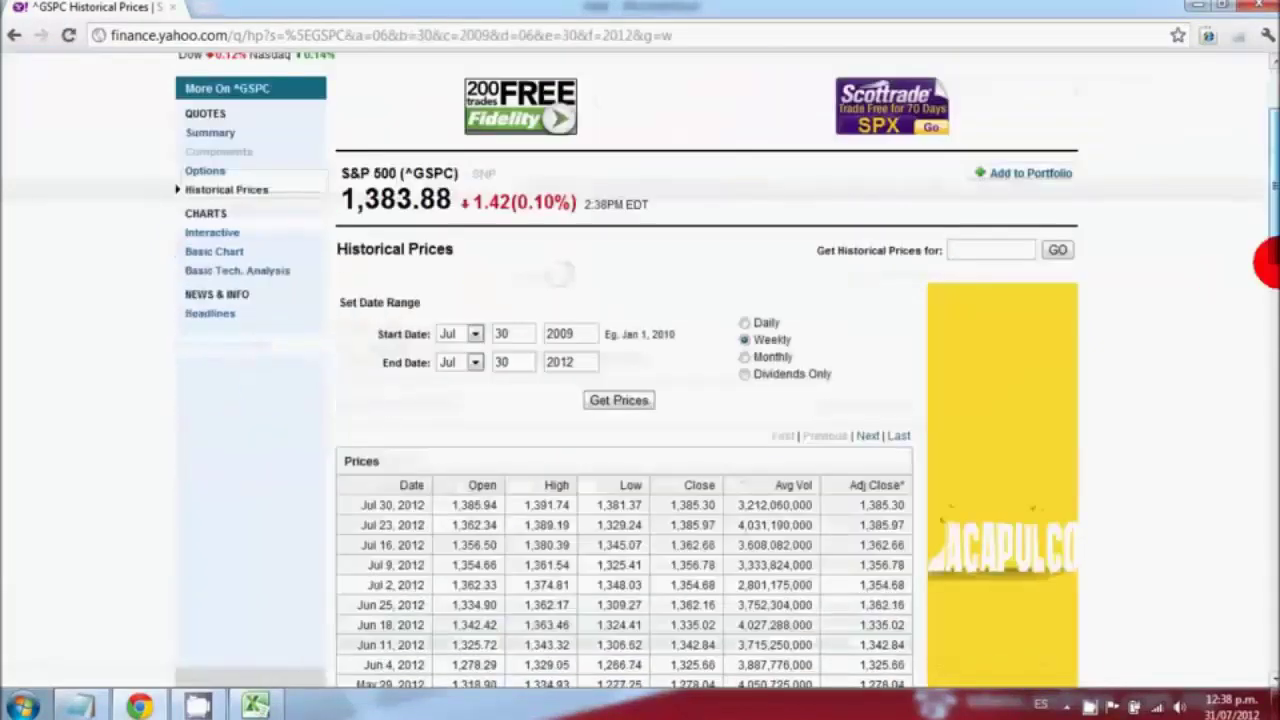
scroll(410, 300, up, 2)
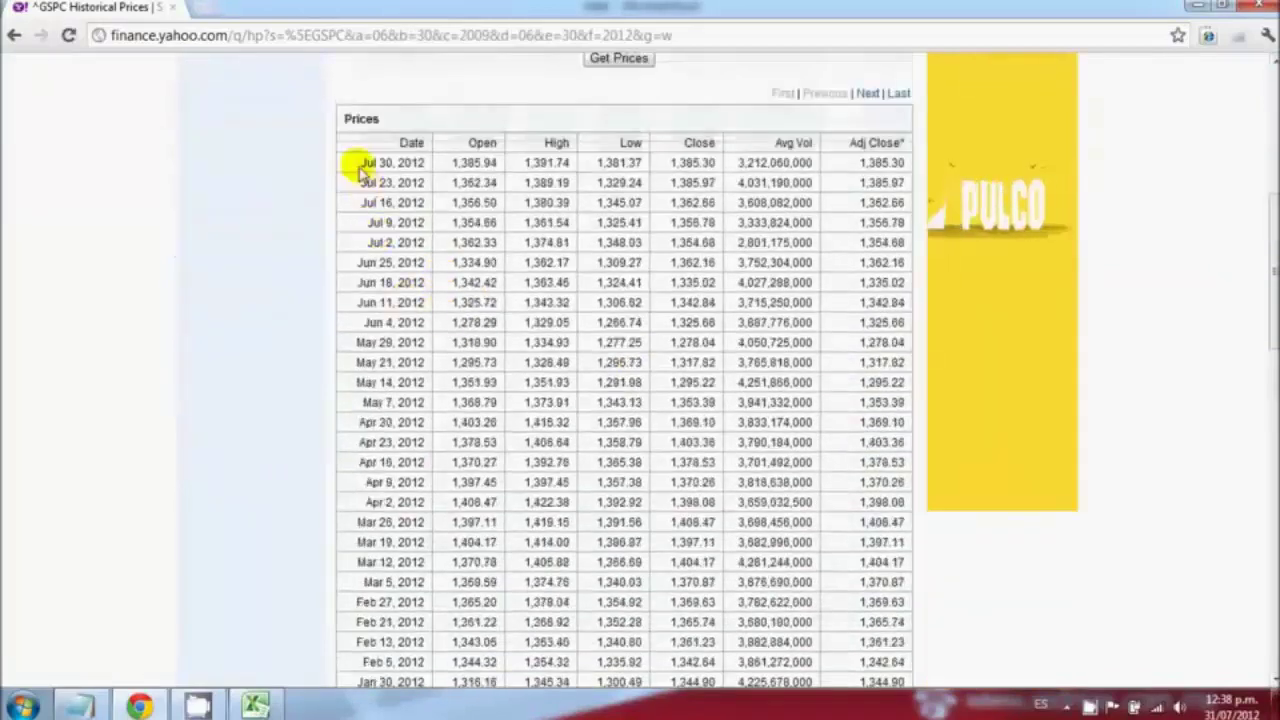
drag(368, 168, 263, 291)
click(263, 291)
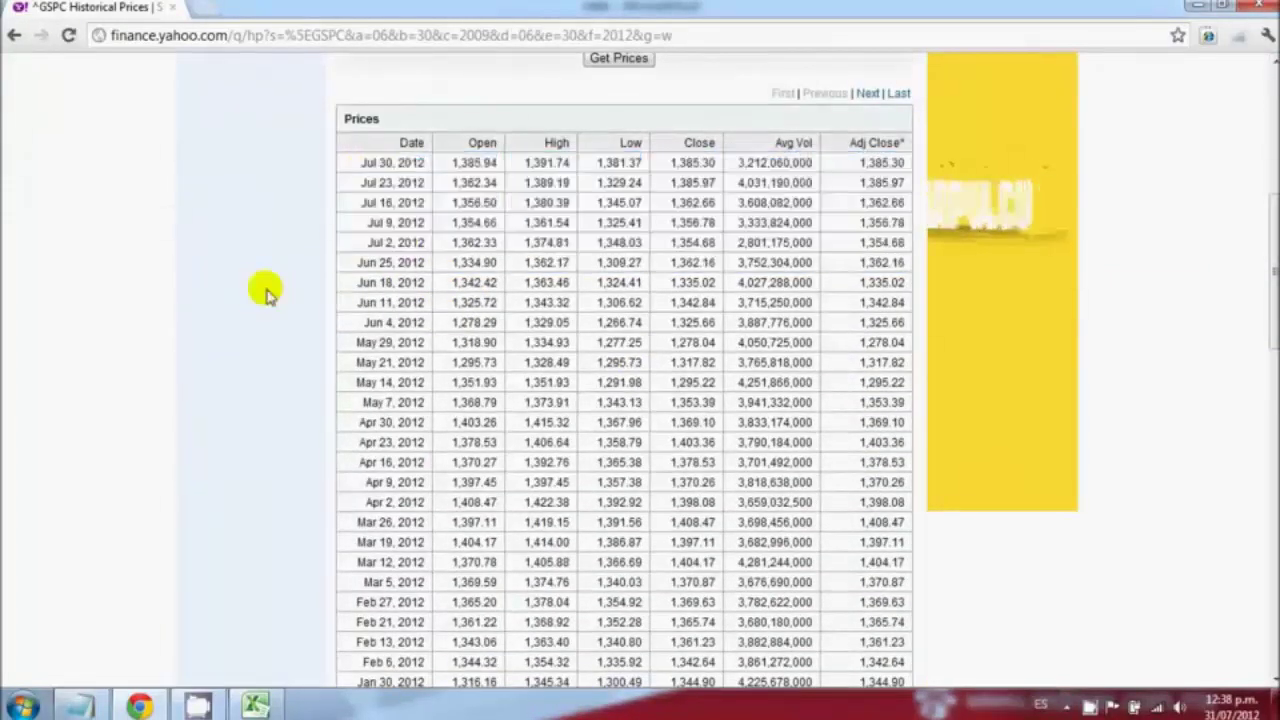
scroll(273, 301, down, 10)
scroll(272, 300, down, 4)
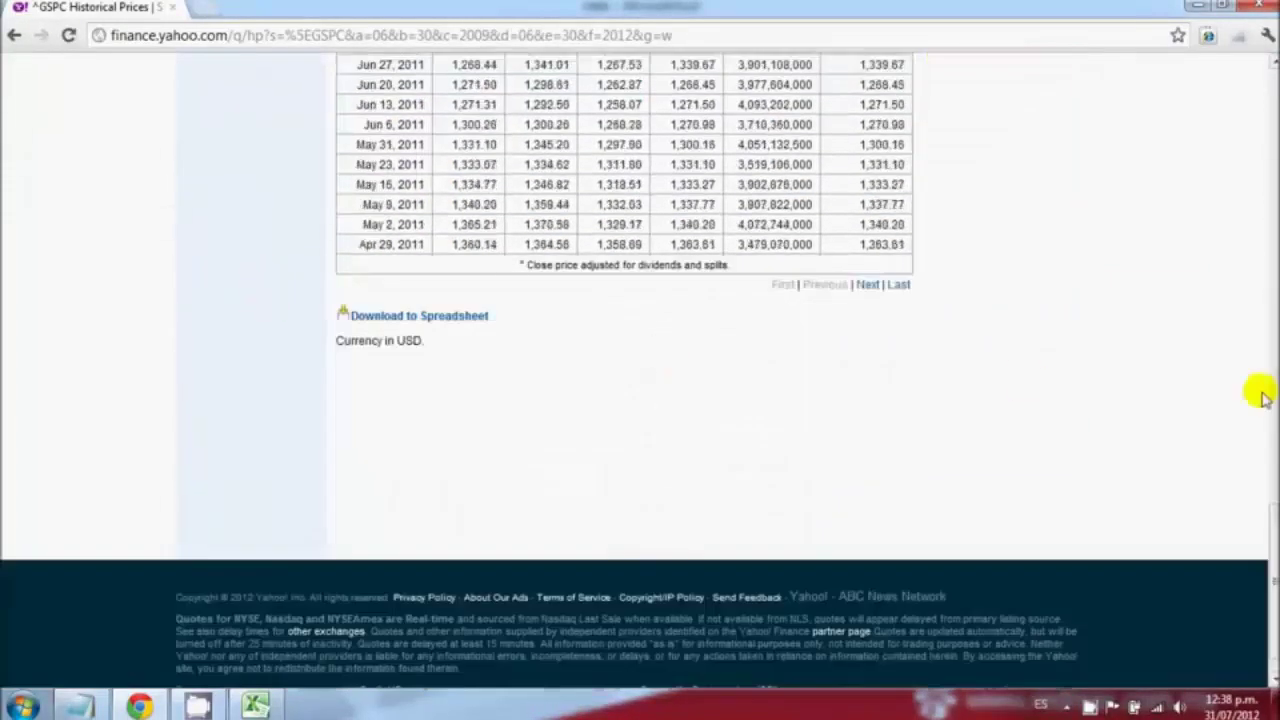
click(447, 318)
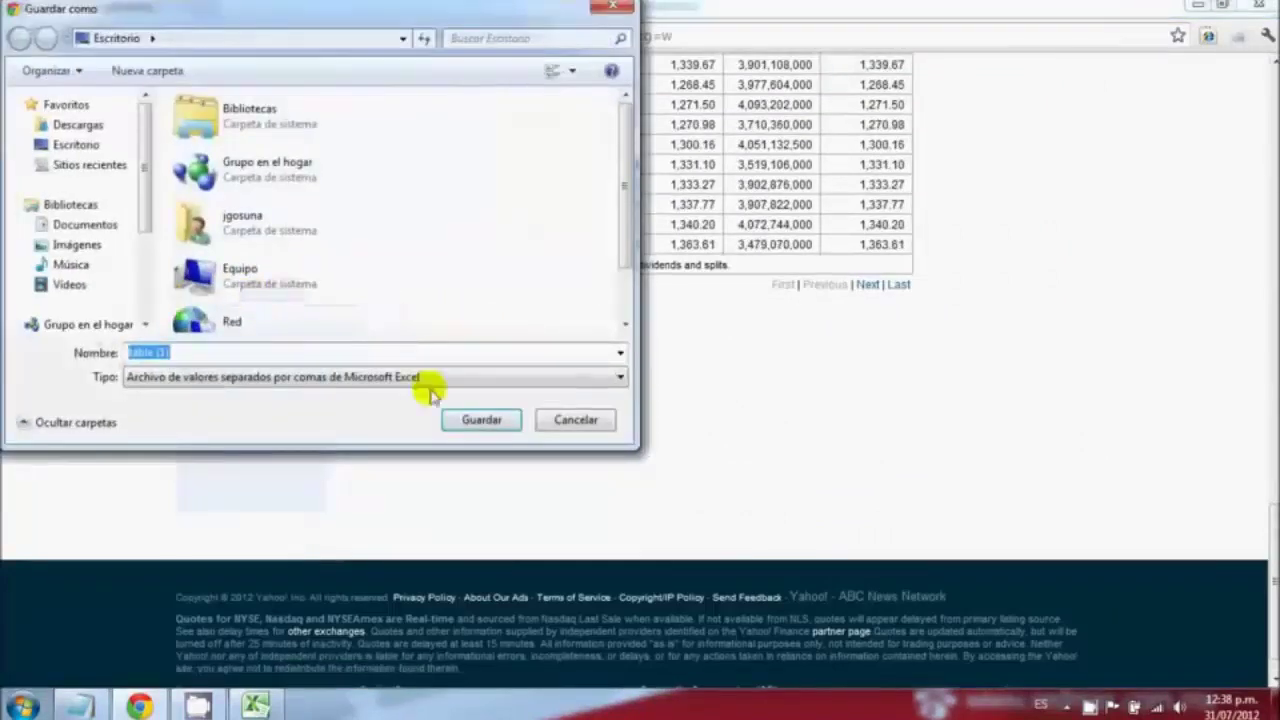
click(482, 420)
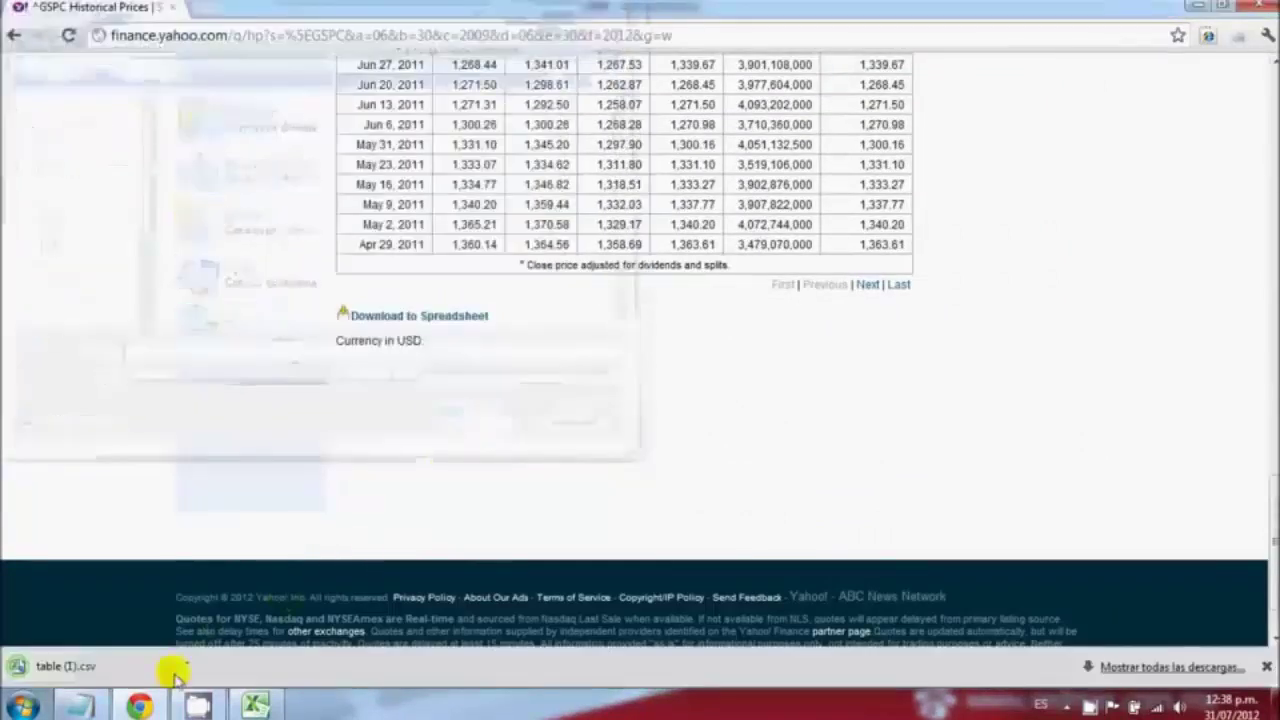
click(160, 666)
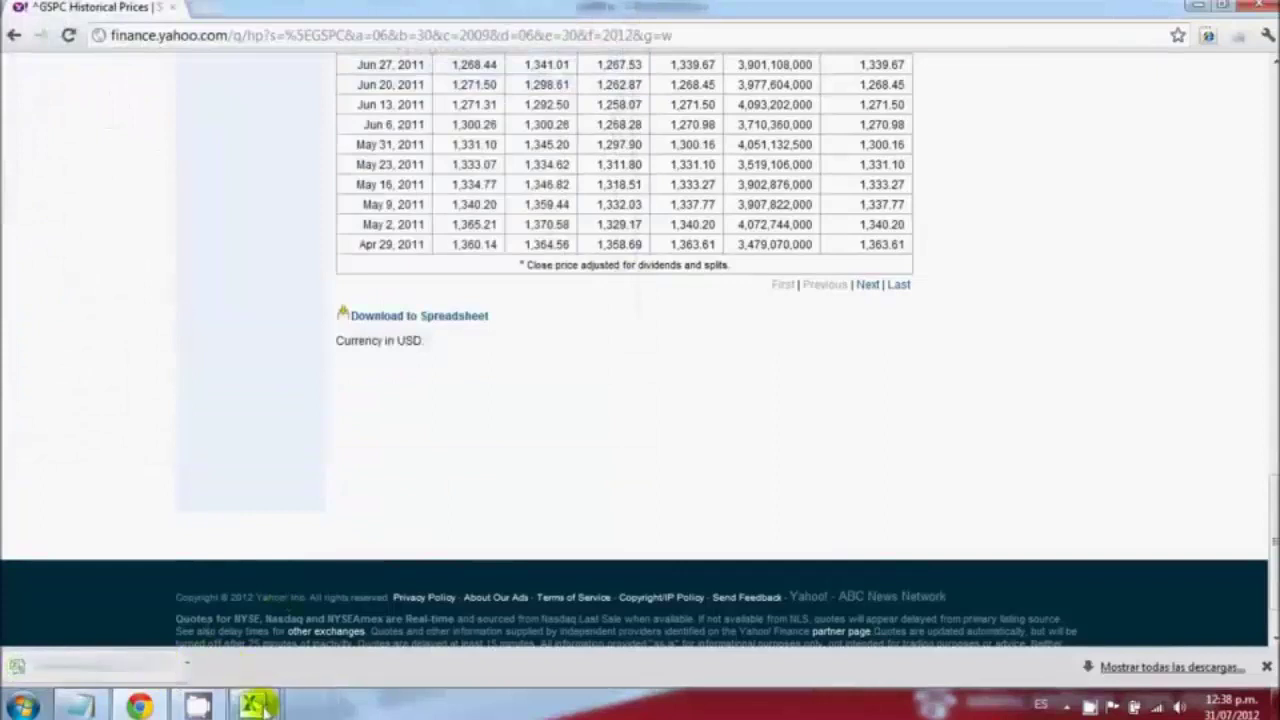
mouse_move(262, 708)
click(329, 600)
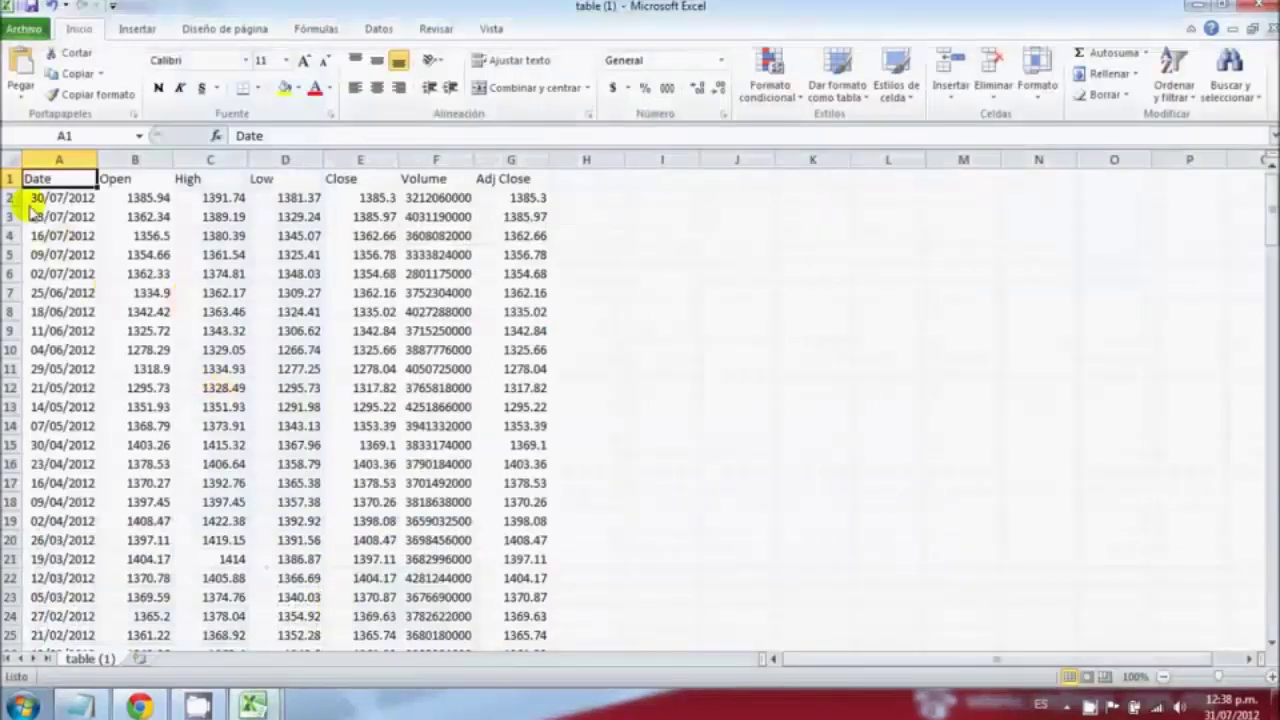
- Delete the Open, High, Low, Close and Volume columns from the S&P 500 sheet, keeping Date and Adj Close
click(148, 163)
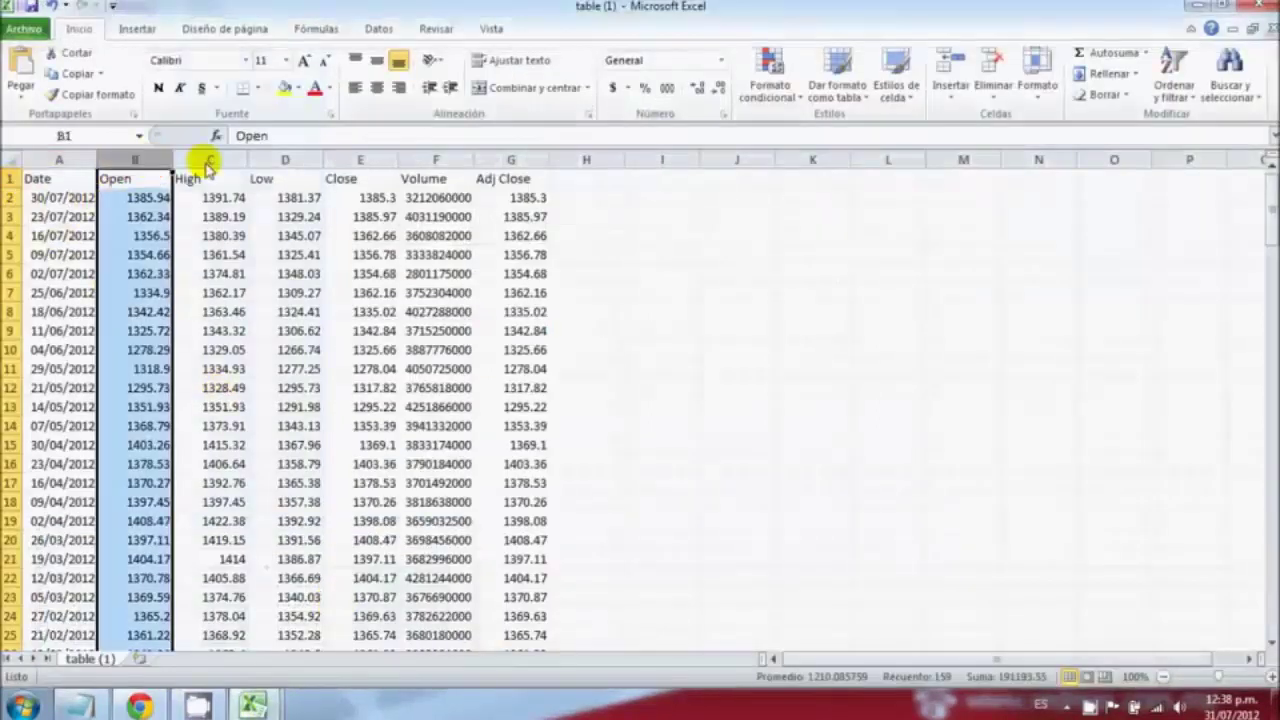
ctrl+click(240, 161)
ctrl+click(295, 161)
ctrl+click(357, 162)
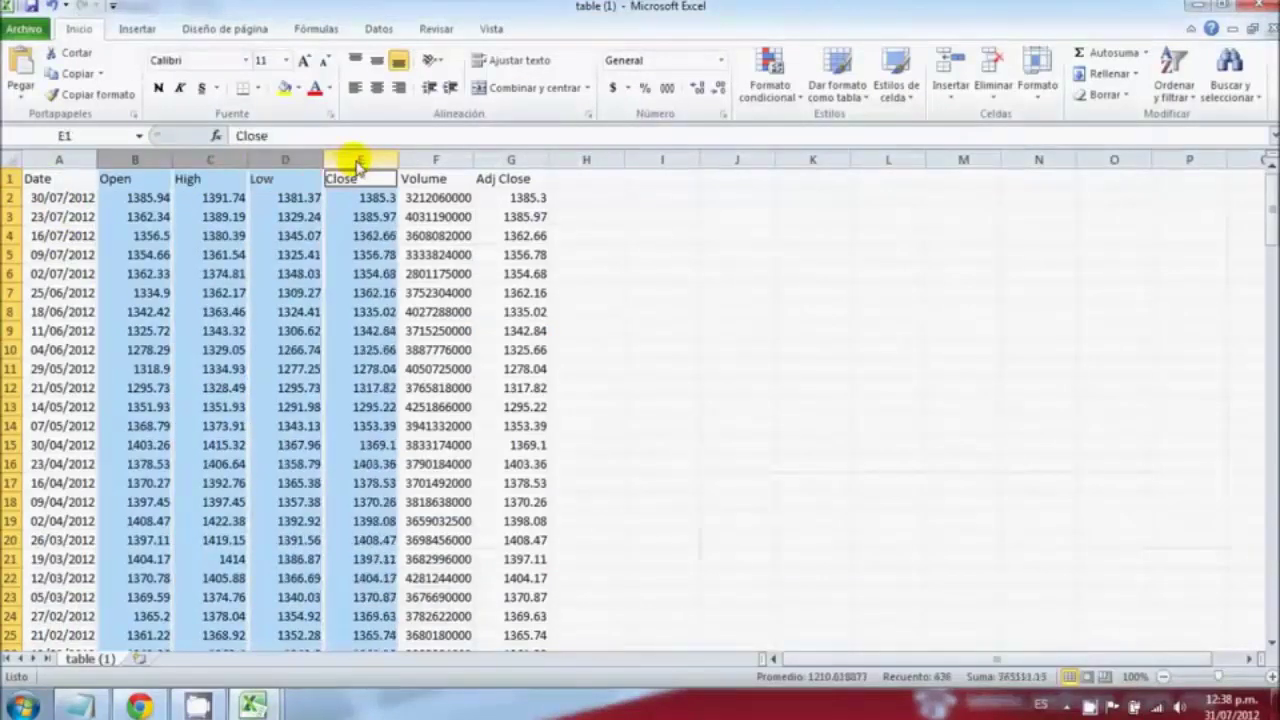
ctrl+click(430, 161)
right_click(303, 168)
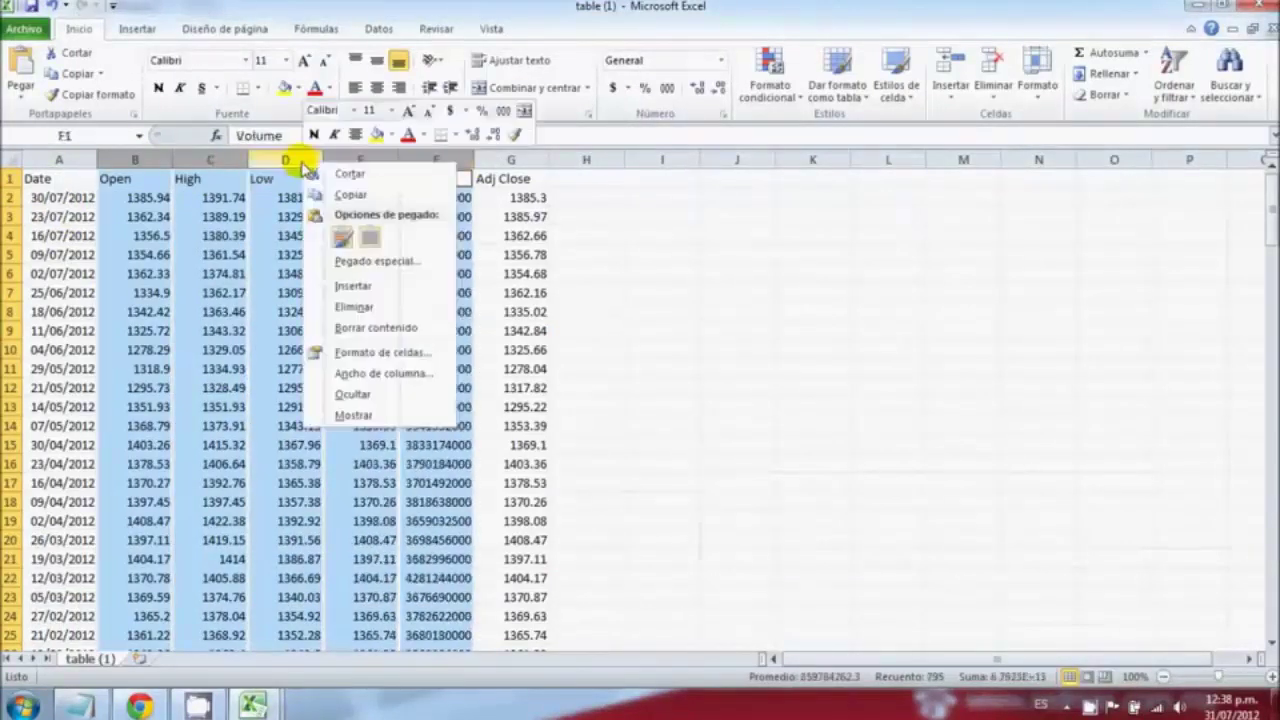
click(377, 305)
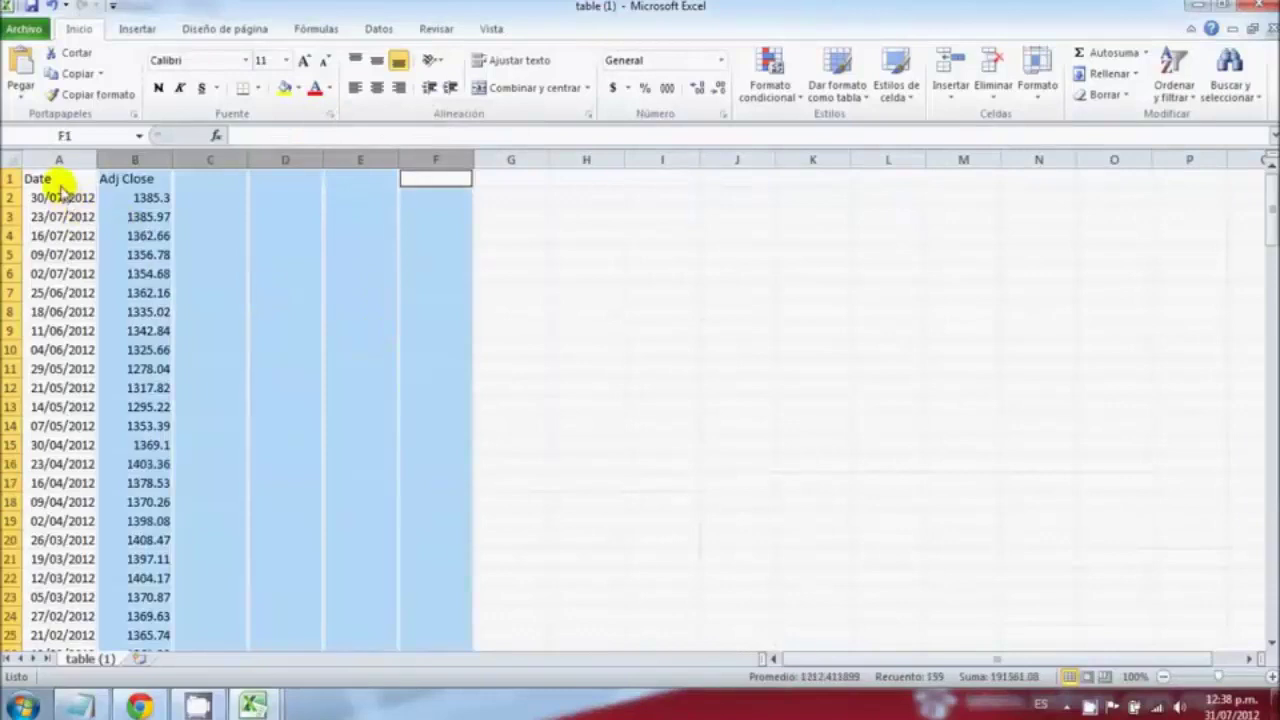
click(55, 180)
click(290, 219)
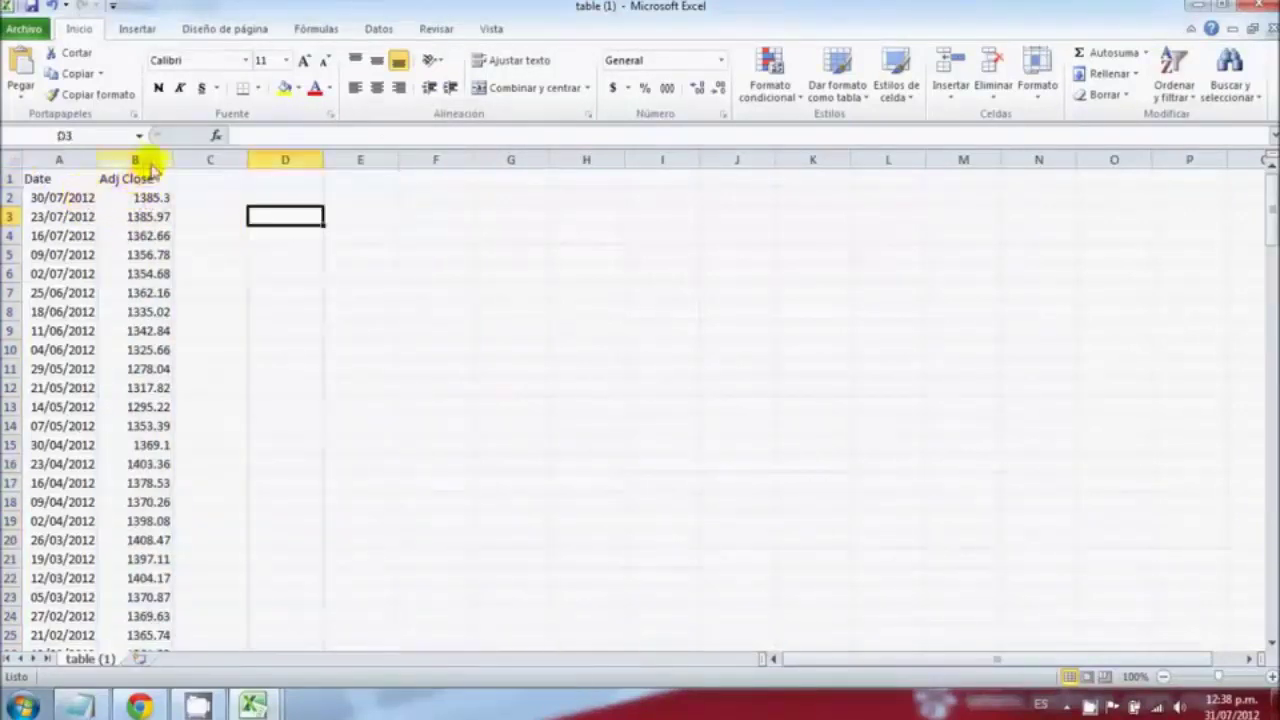
click(137, 160)
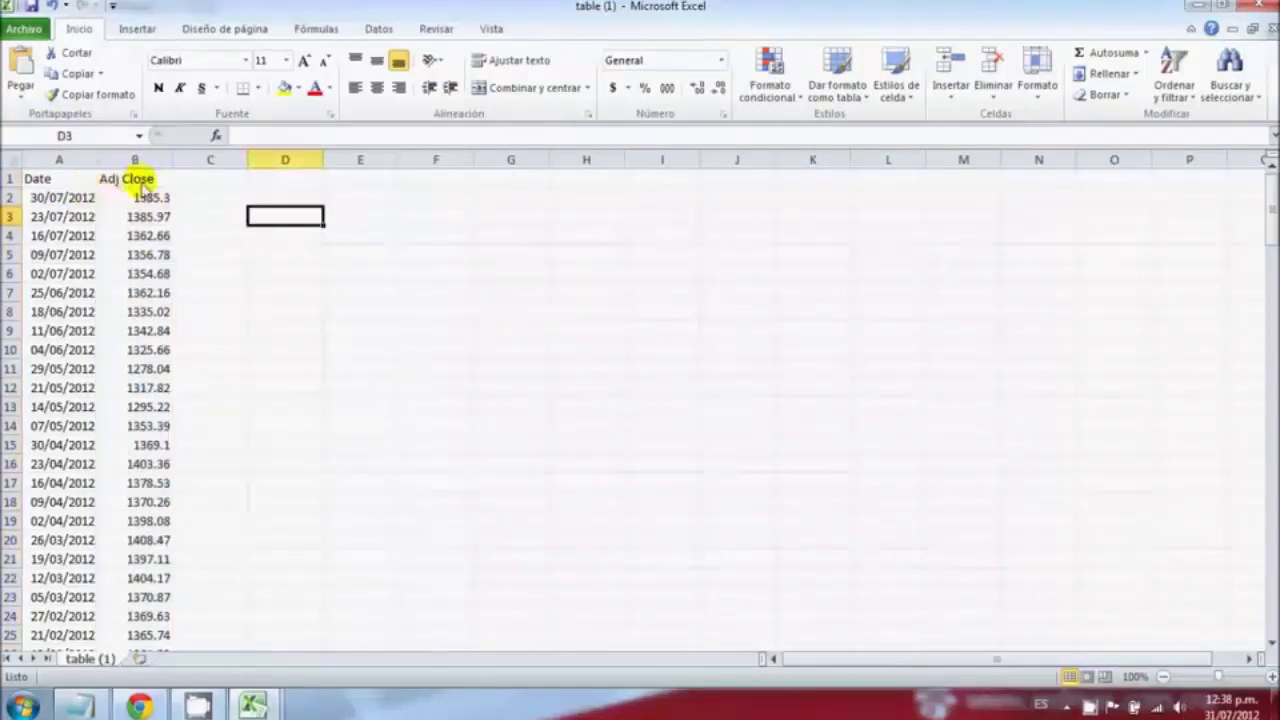
click(142, 182)
double_click(172, 190)
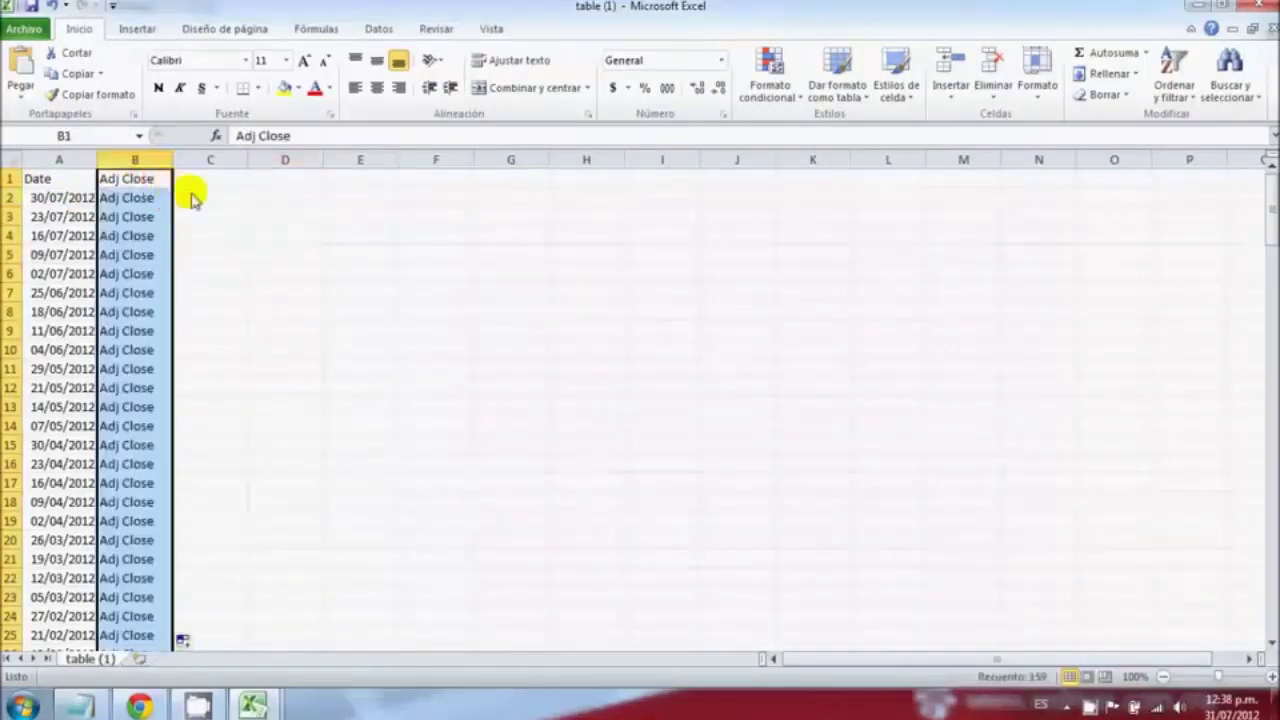
key(ctrl+z)
click(188, 197)
- Copy the S&P 500 Adj Close data in B1:B159 and paste it into the Coca-Cola workbook starting at cell D3
drag(136, 176, 163, 594)
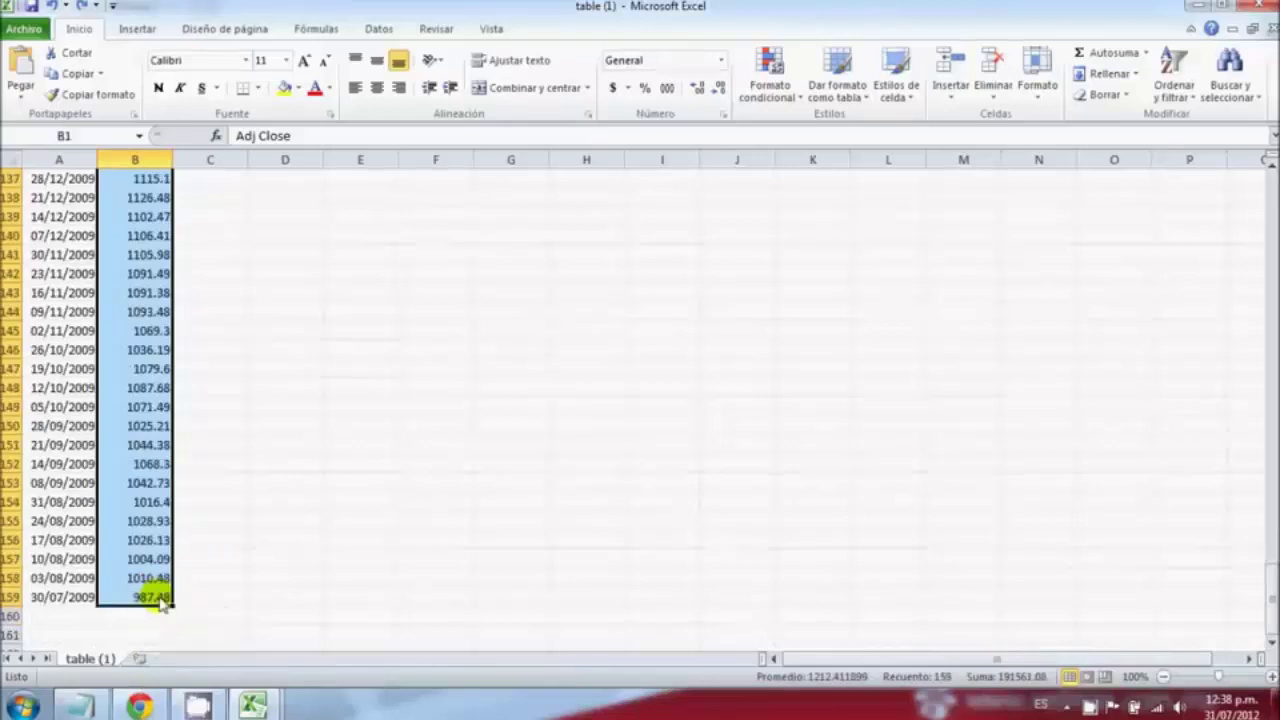
key(ctrl+c)
drag(1270, 489, 1271, 212)
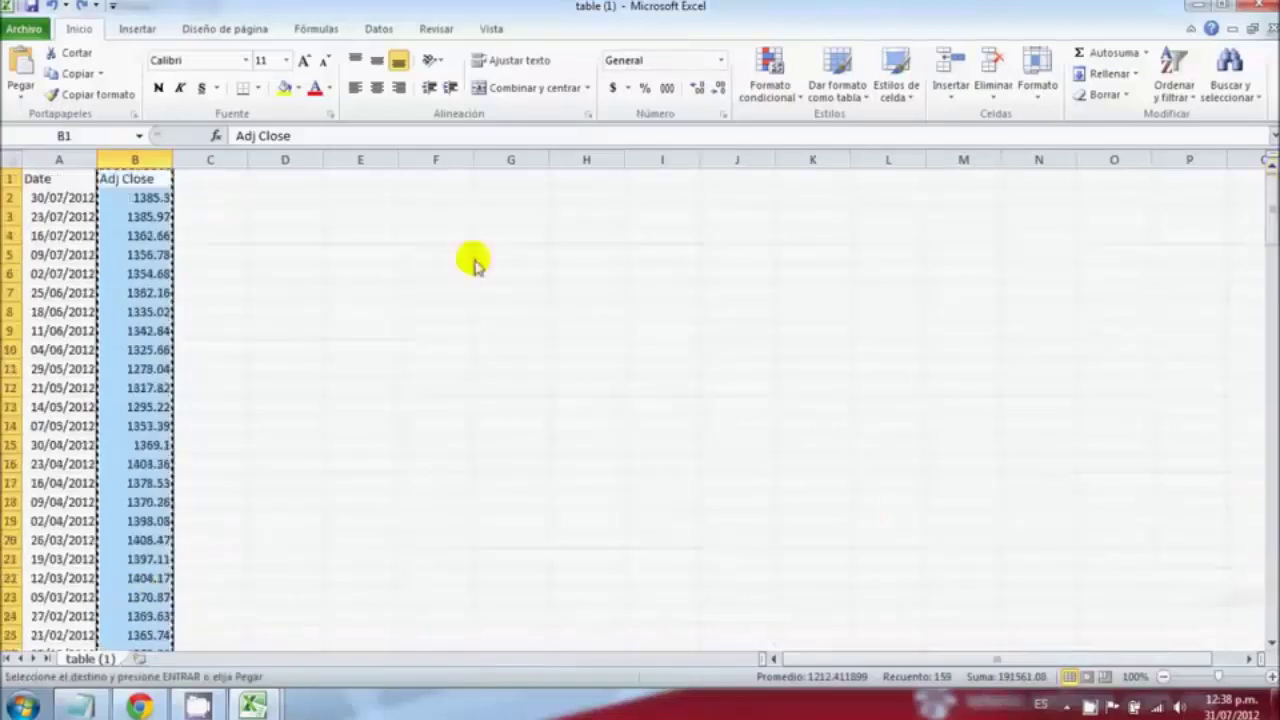
mouse_move(252, 706)
click(194, 608)
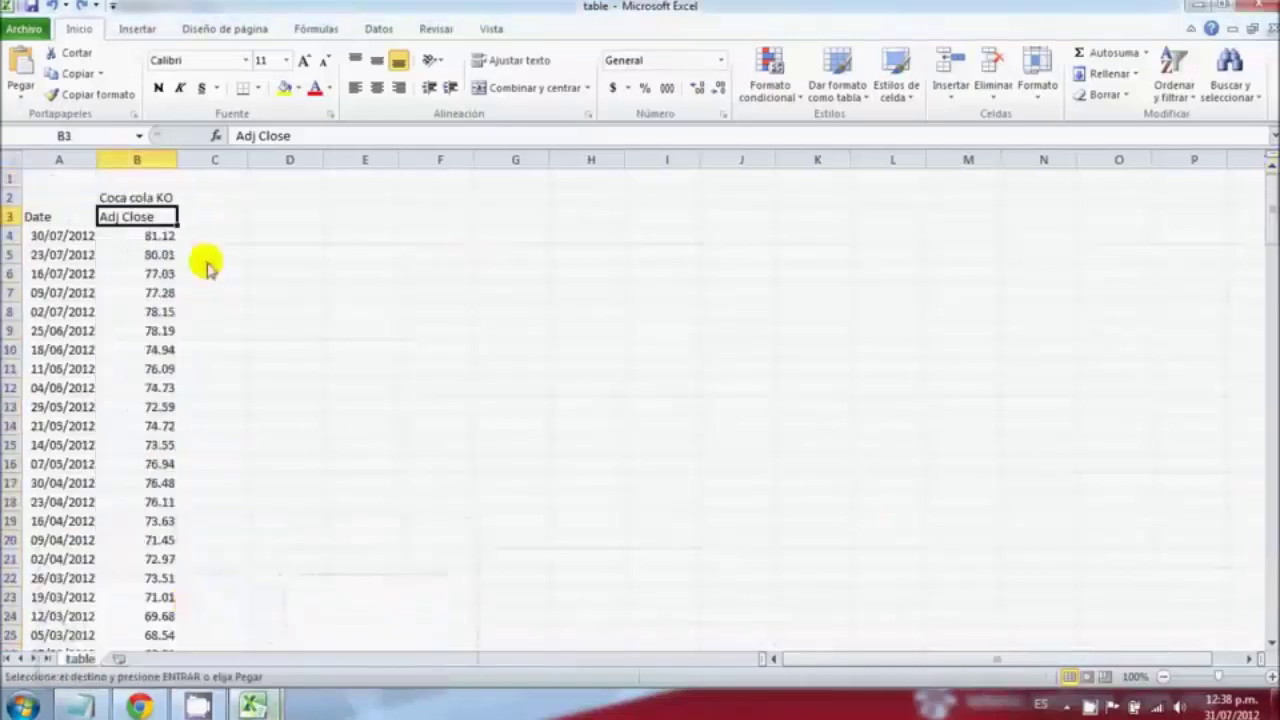
click(222, 222)
click(292, 216)
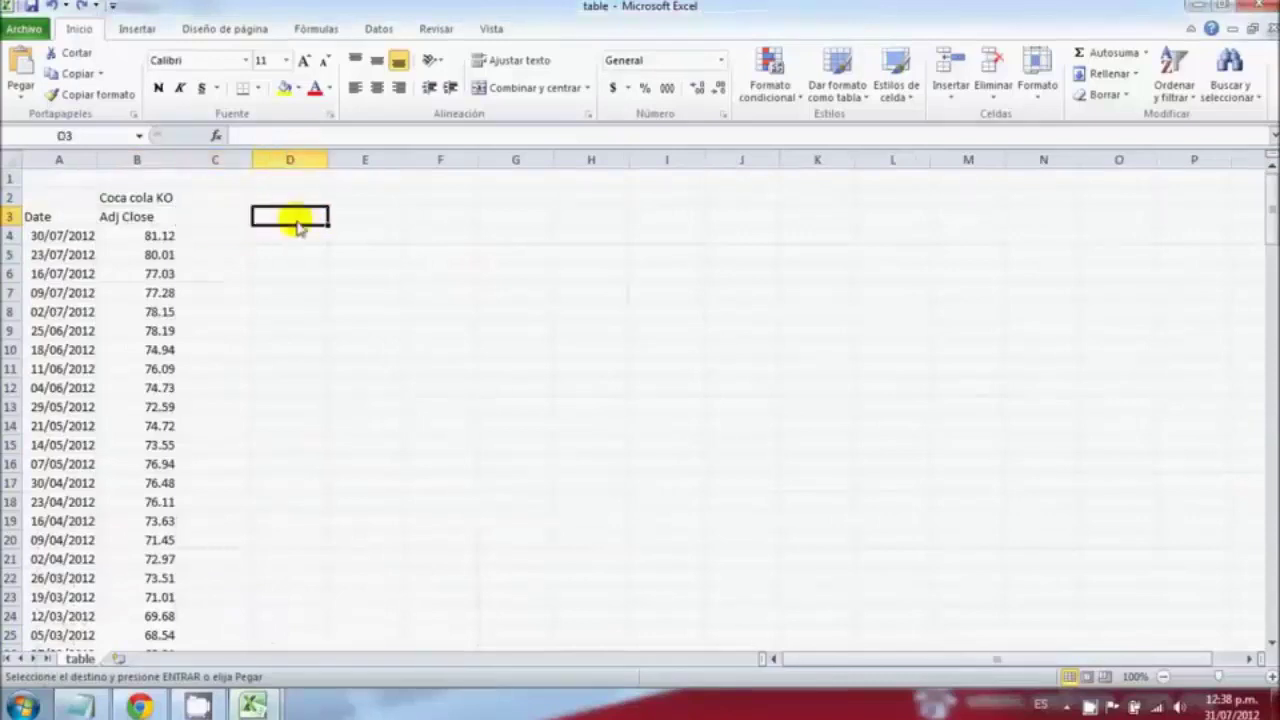
key(ctrl+v)
- Enter an S&P 500 heading in cell D2 above the pasted Adj Close column
click(296, 194)
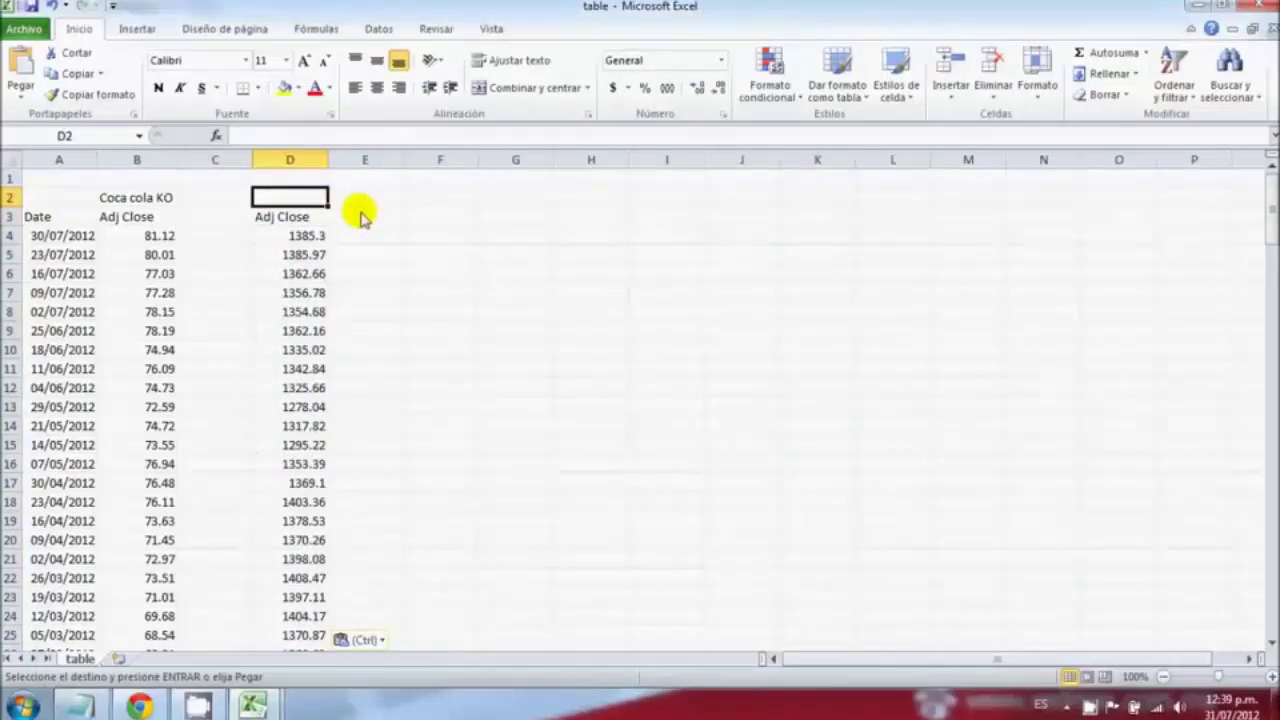
text(s)
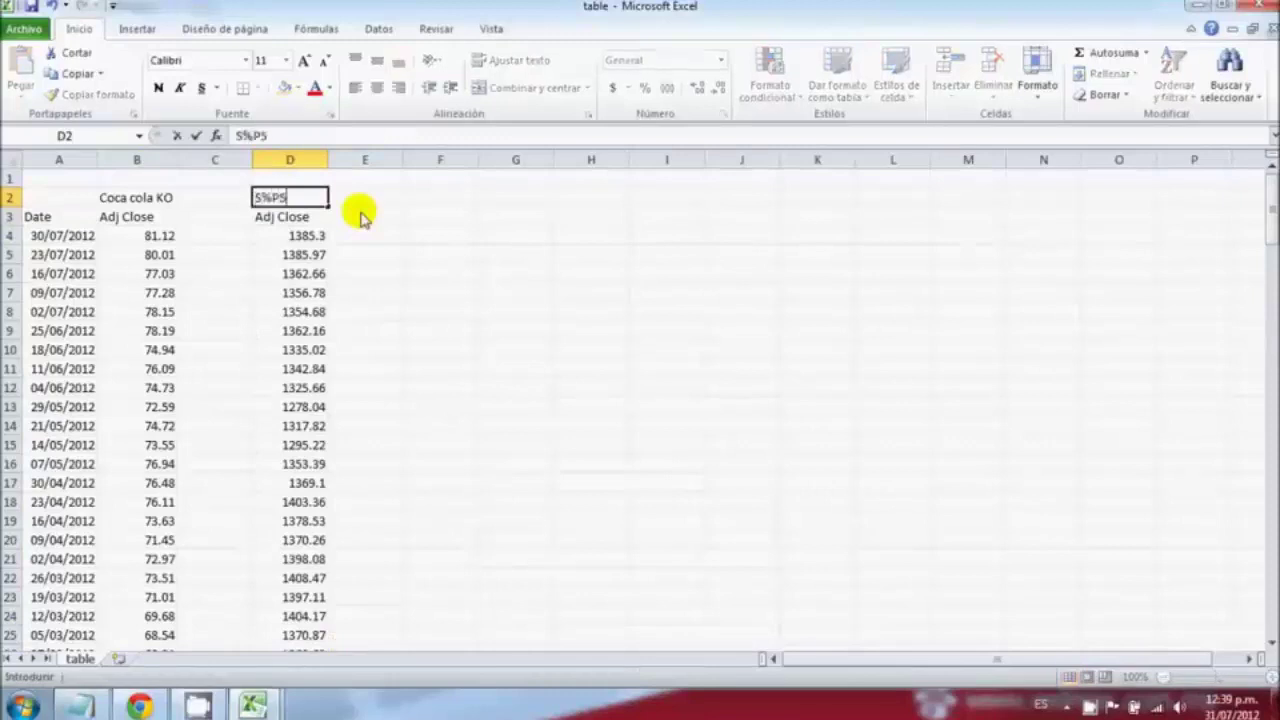
click(418, 251)
click(218, 217)
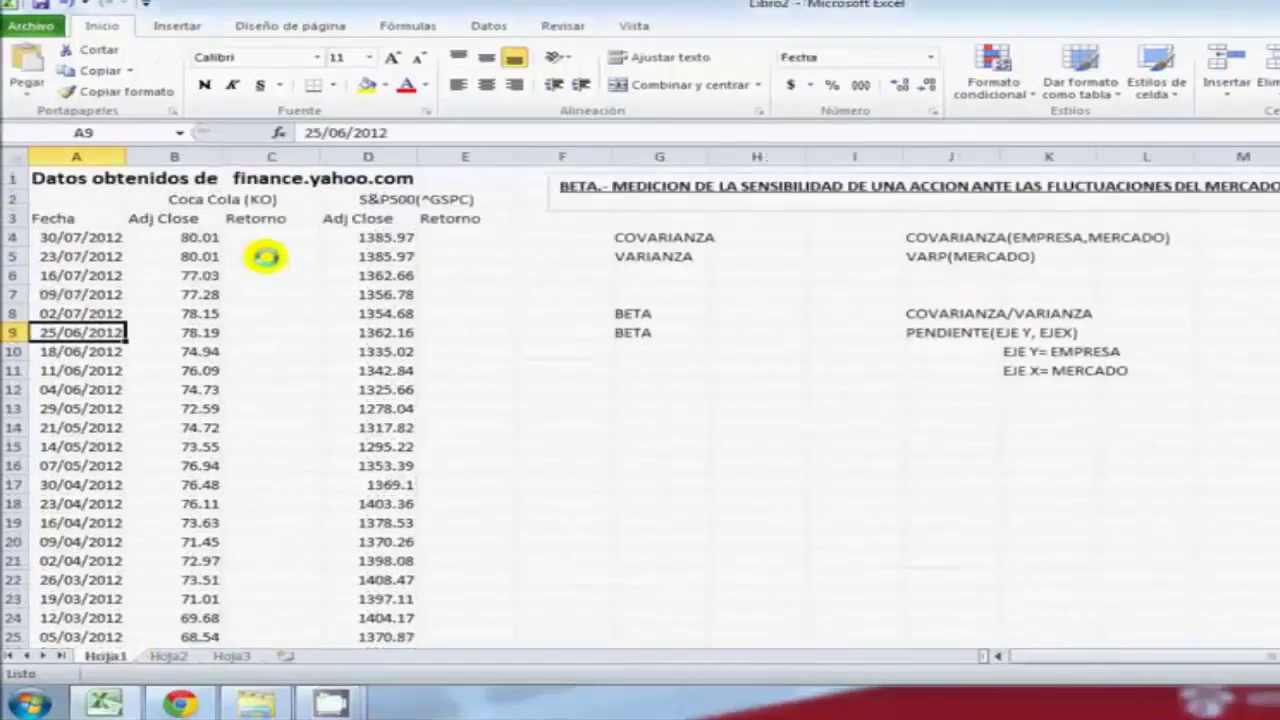
- In the Libro2 workbook, enter the Coca-Cola return formula =B4/B5-1 in cell C5 and fill it down the Retorno column
click(265, 257)
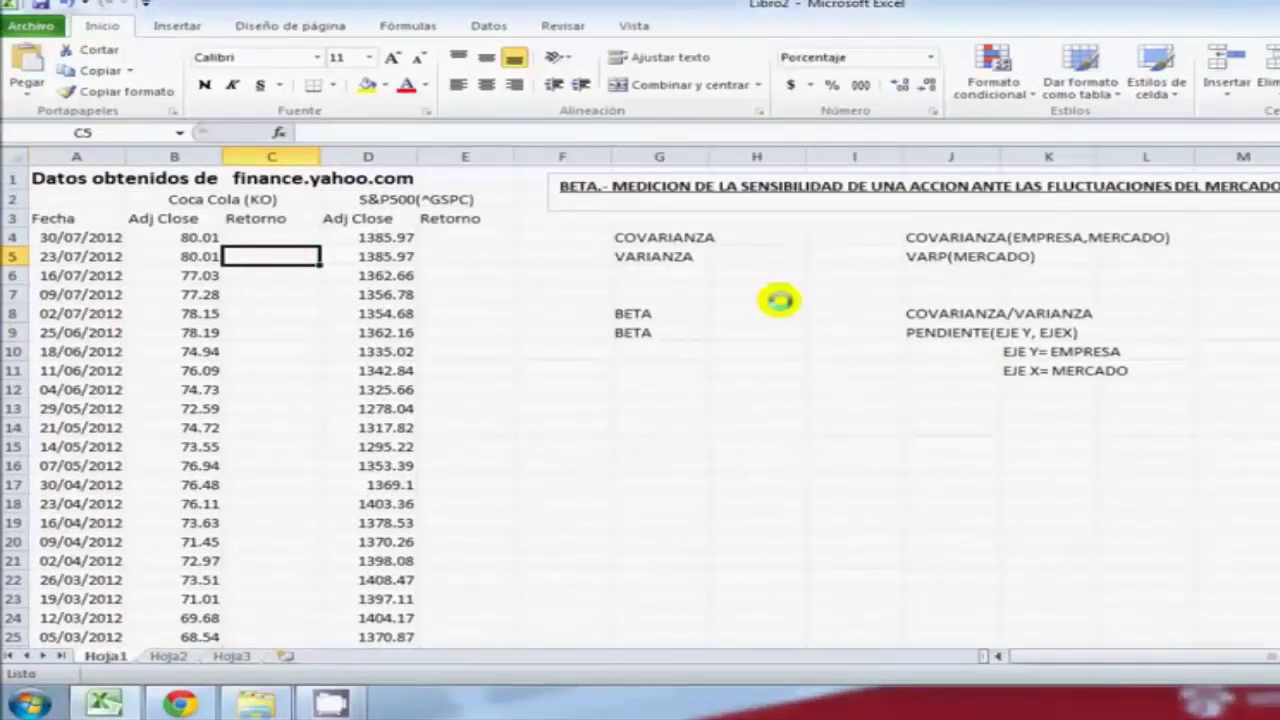
text(=)
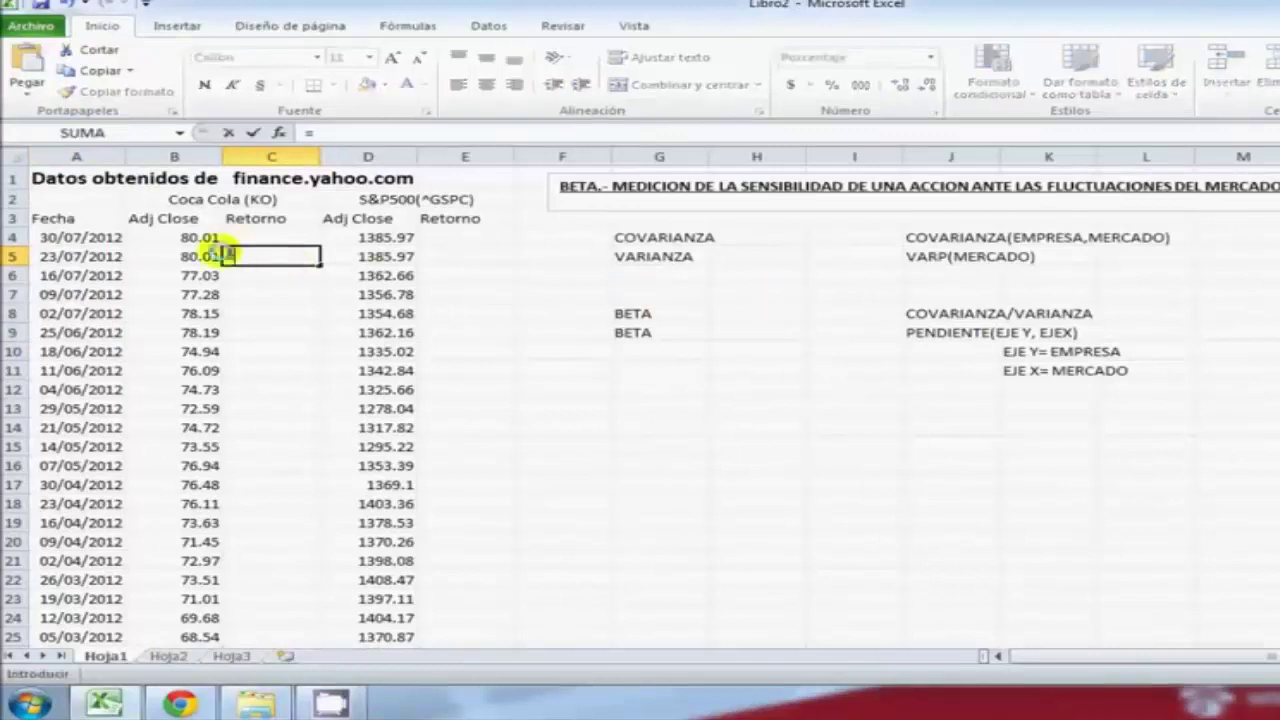
click(205, 237)
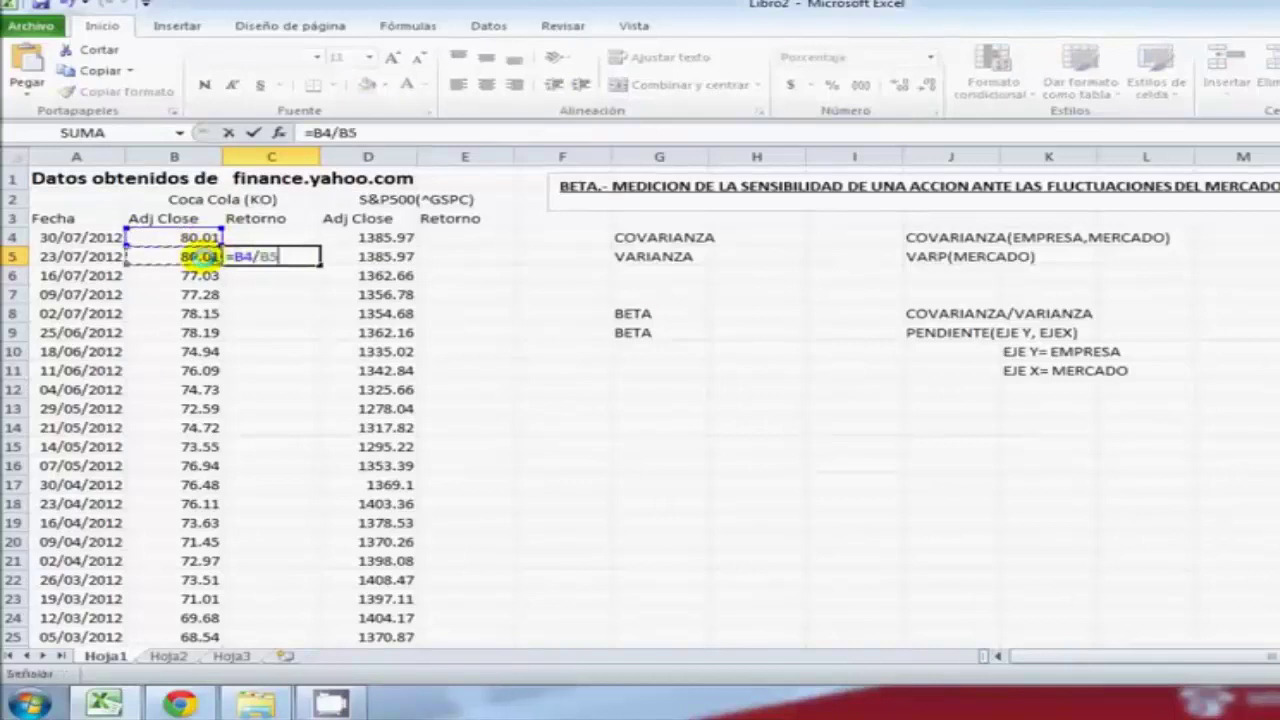
key(Return)
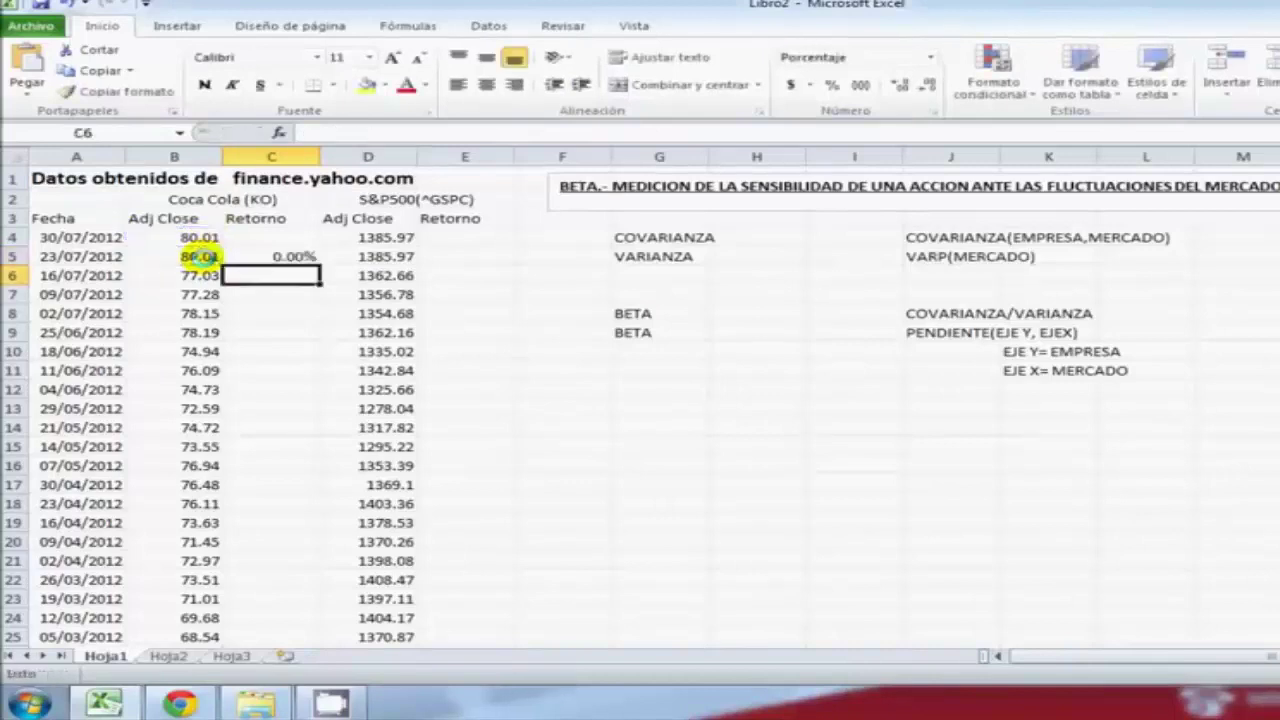
click(300, 256)
double_click(314, 261)
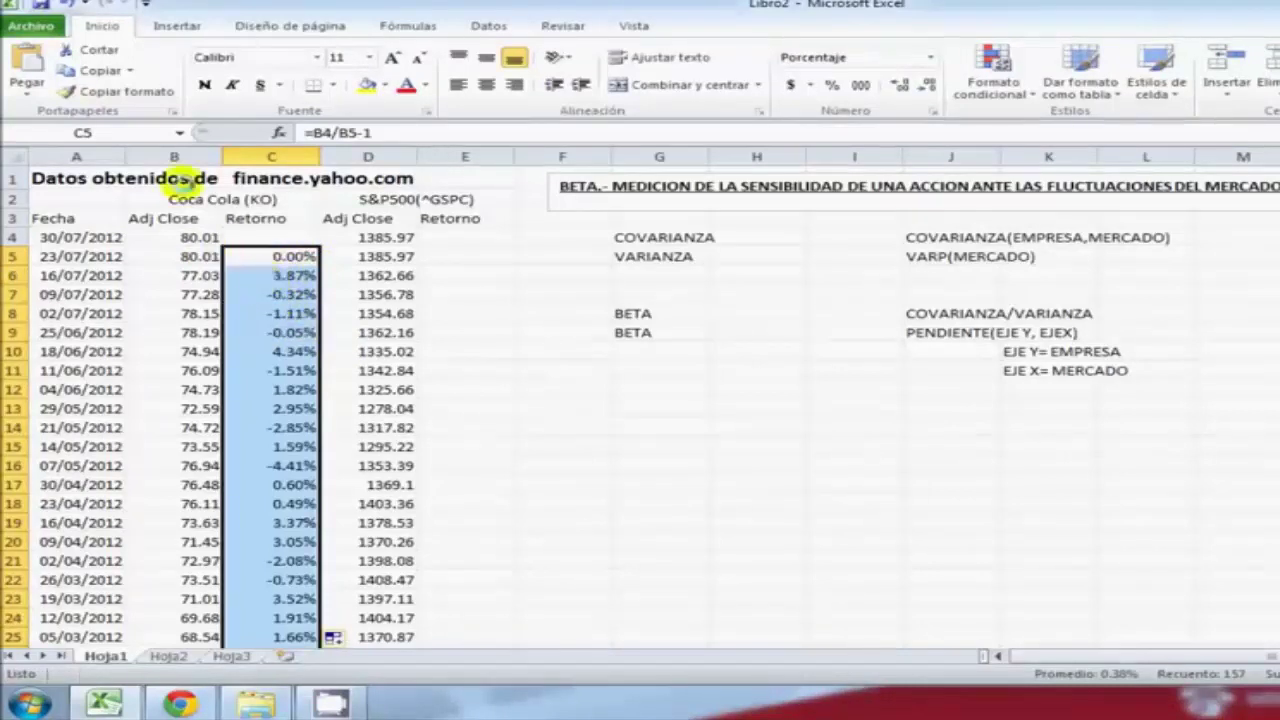
click(118, 128)
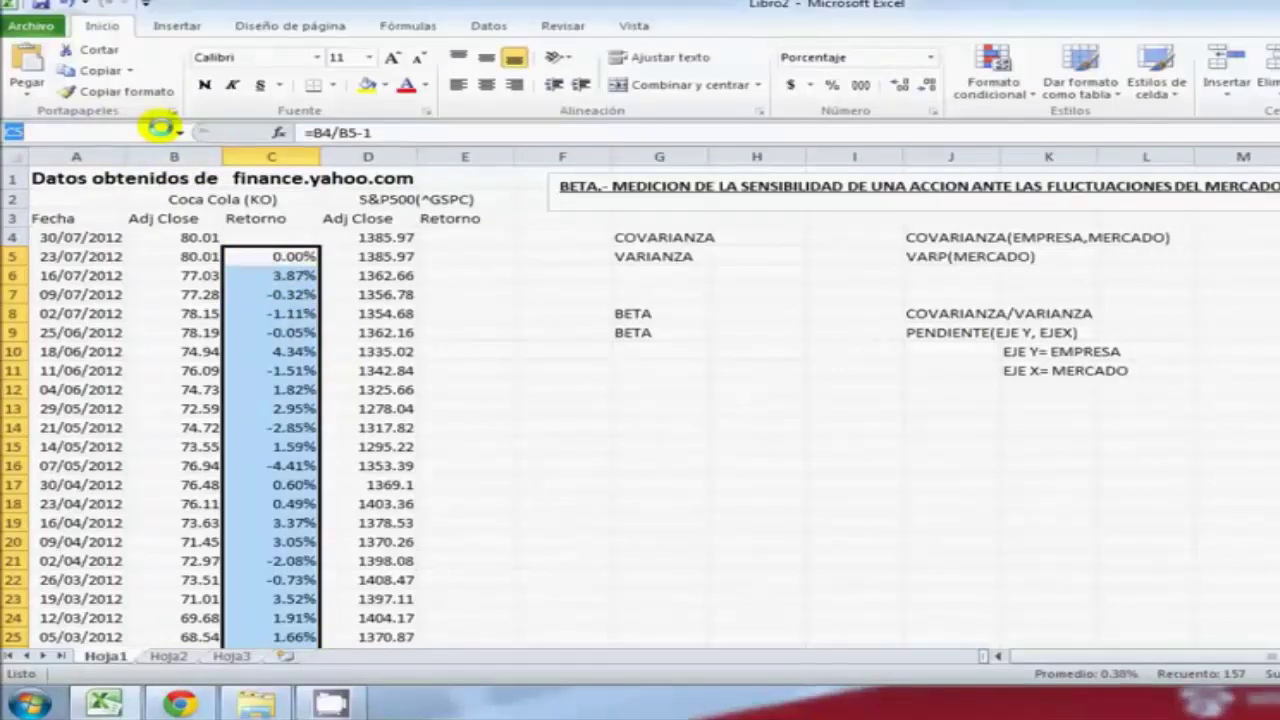
- Name the selected range of Coca-Cola returns, starting at C5, as KO
text(KO)
key(Return)
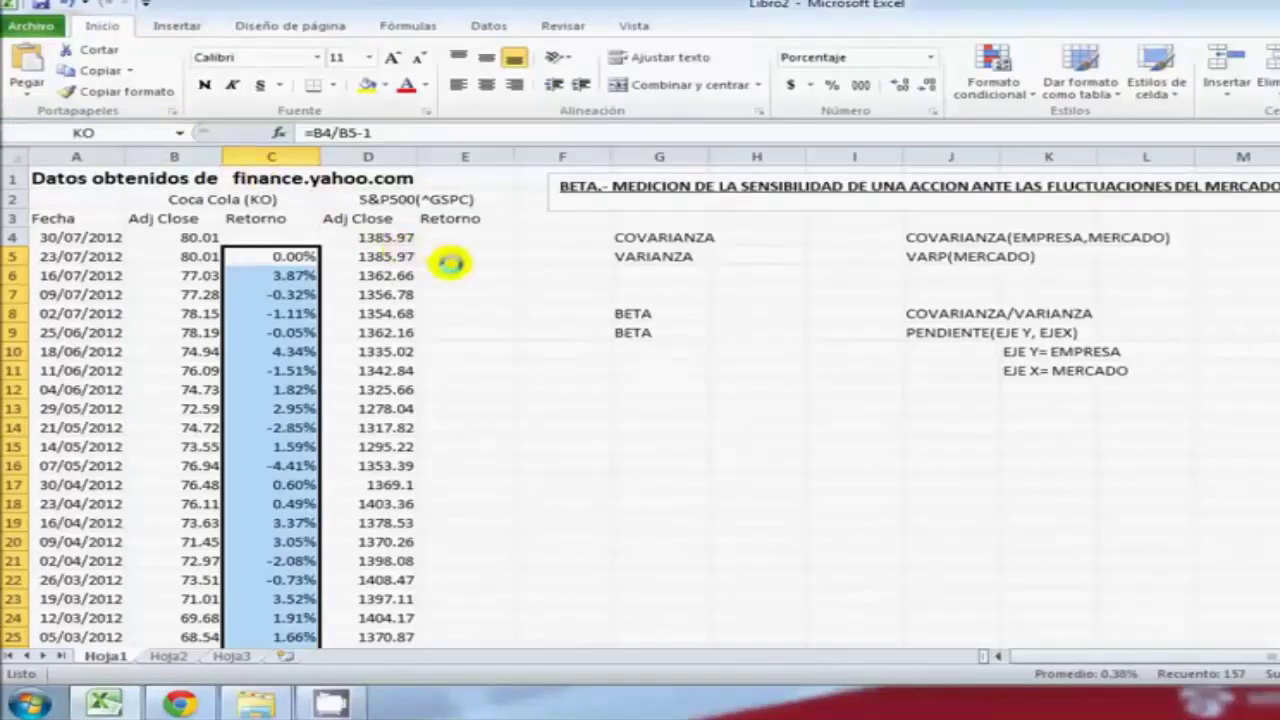
- Enter the S&P 500 return formula =D4/D5-1 in cell E5 and fill it down the Retorno column
click(458, 257)
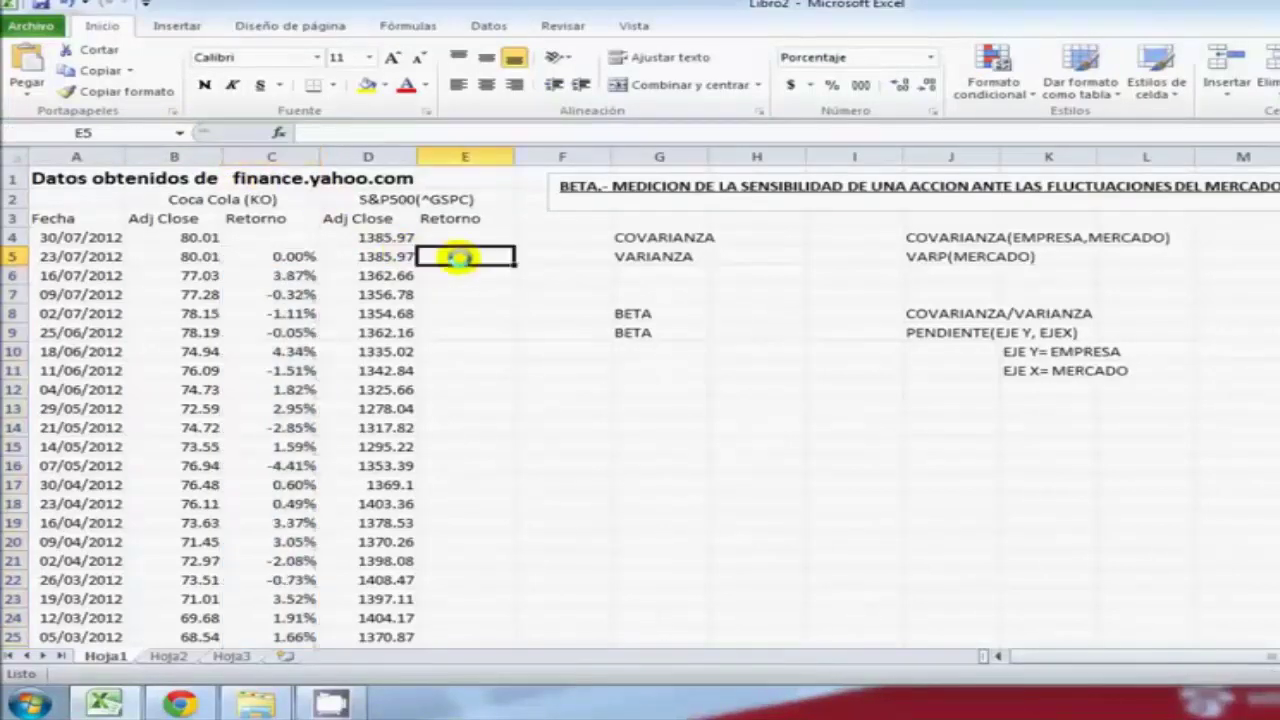
text(=)
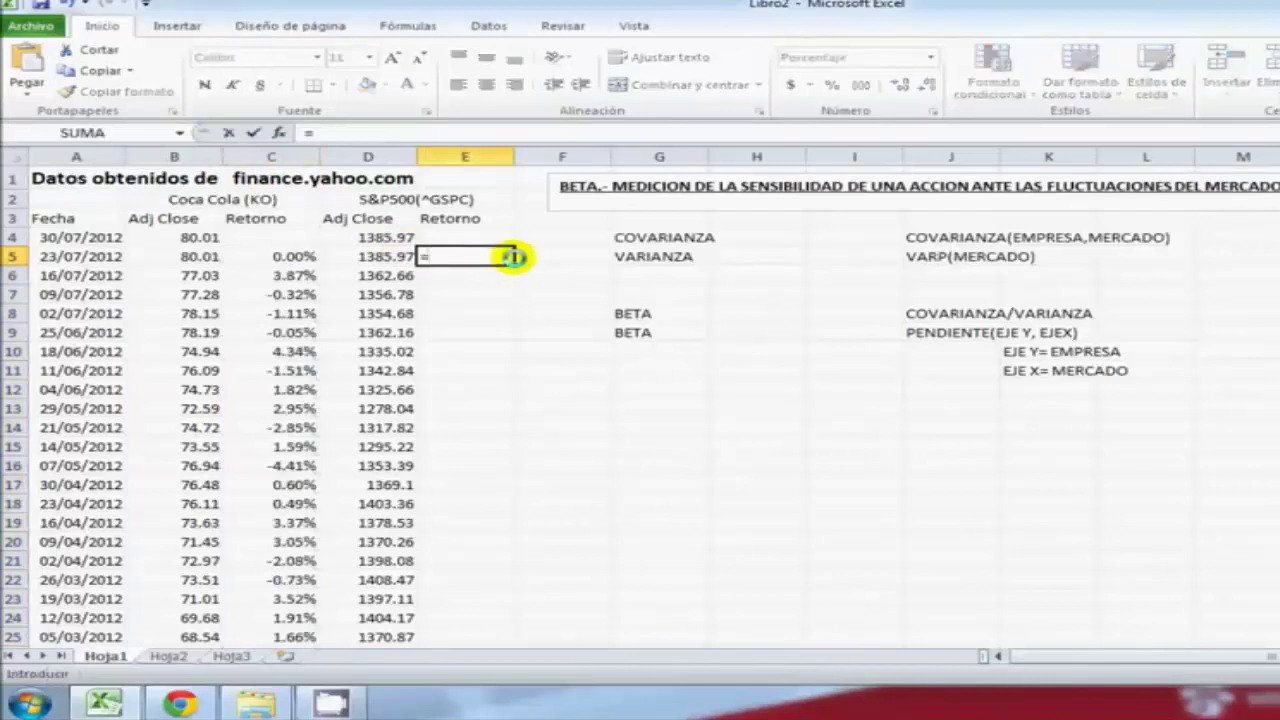
click(398, 237)
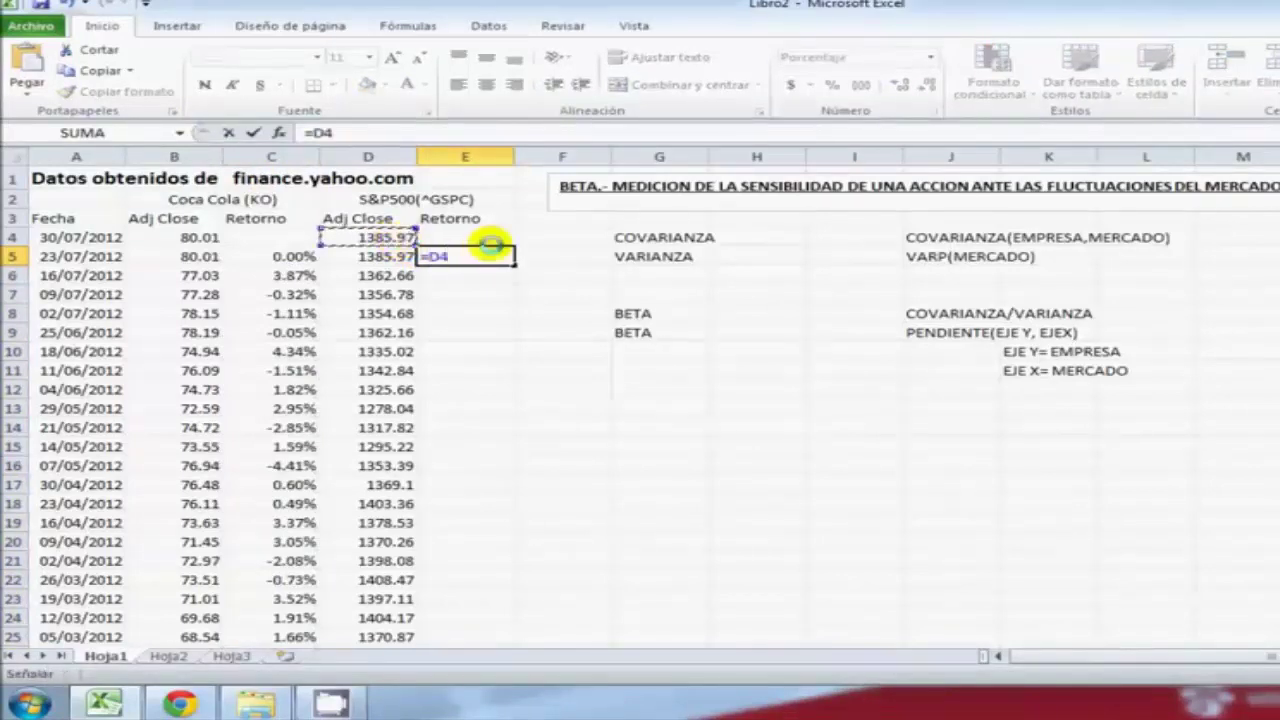
text(/)
click(384, 256)
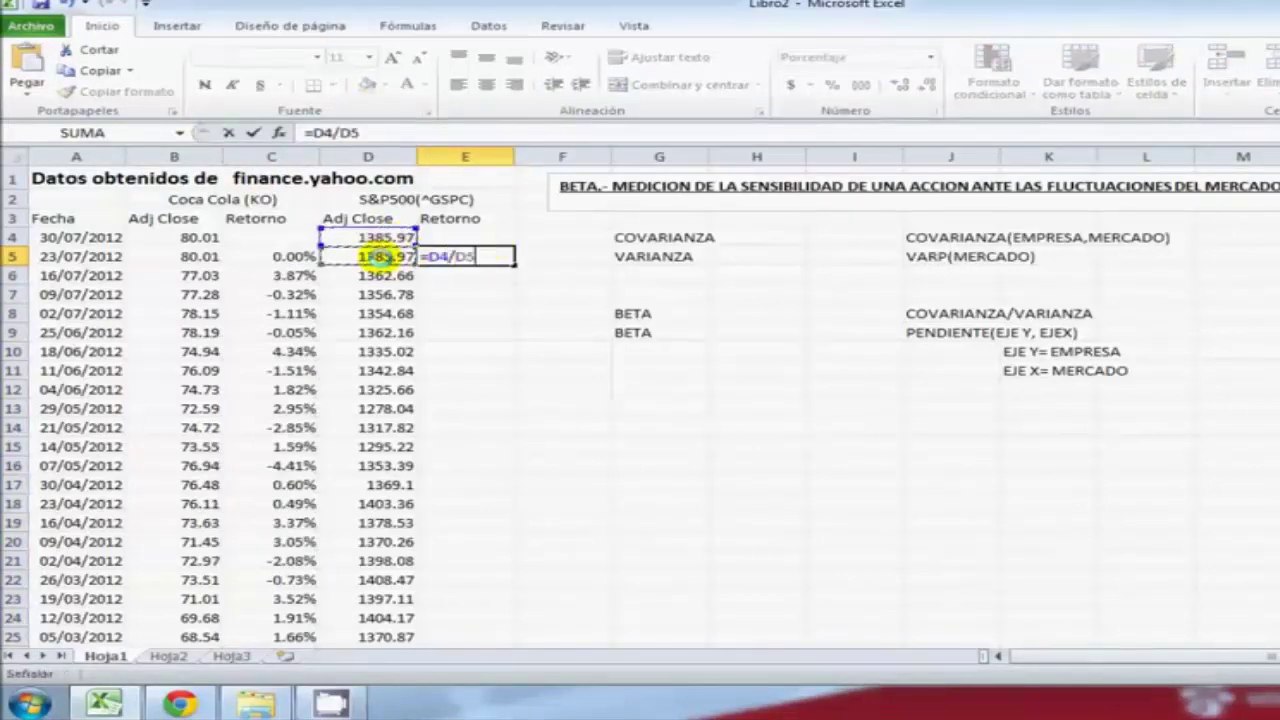
text(-1)
key(Return)
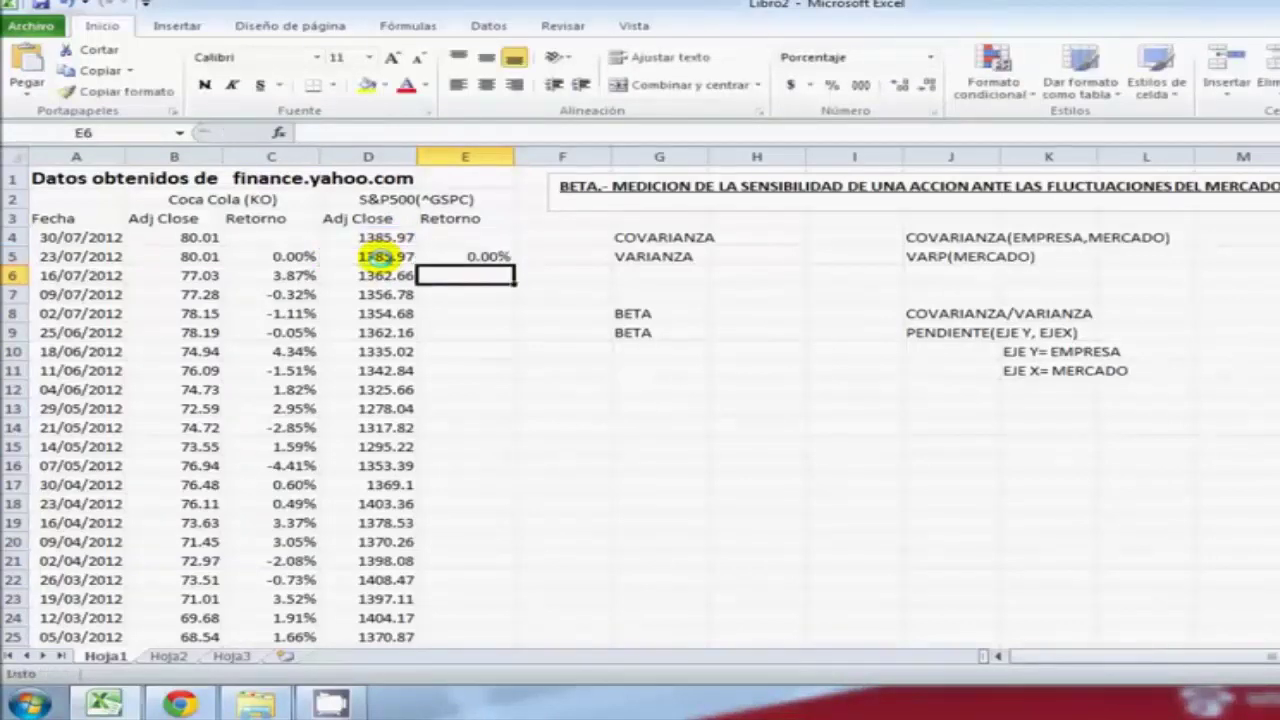
click(500, 258)
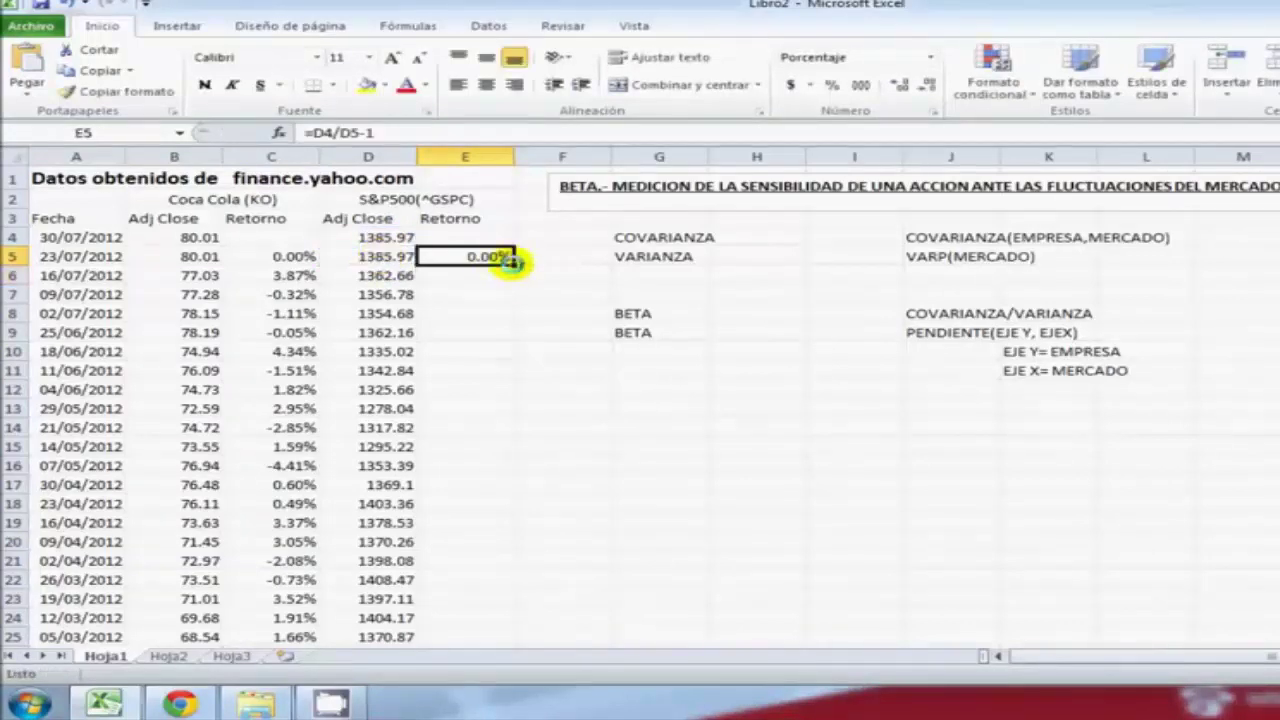
double_click(511, 262)
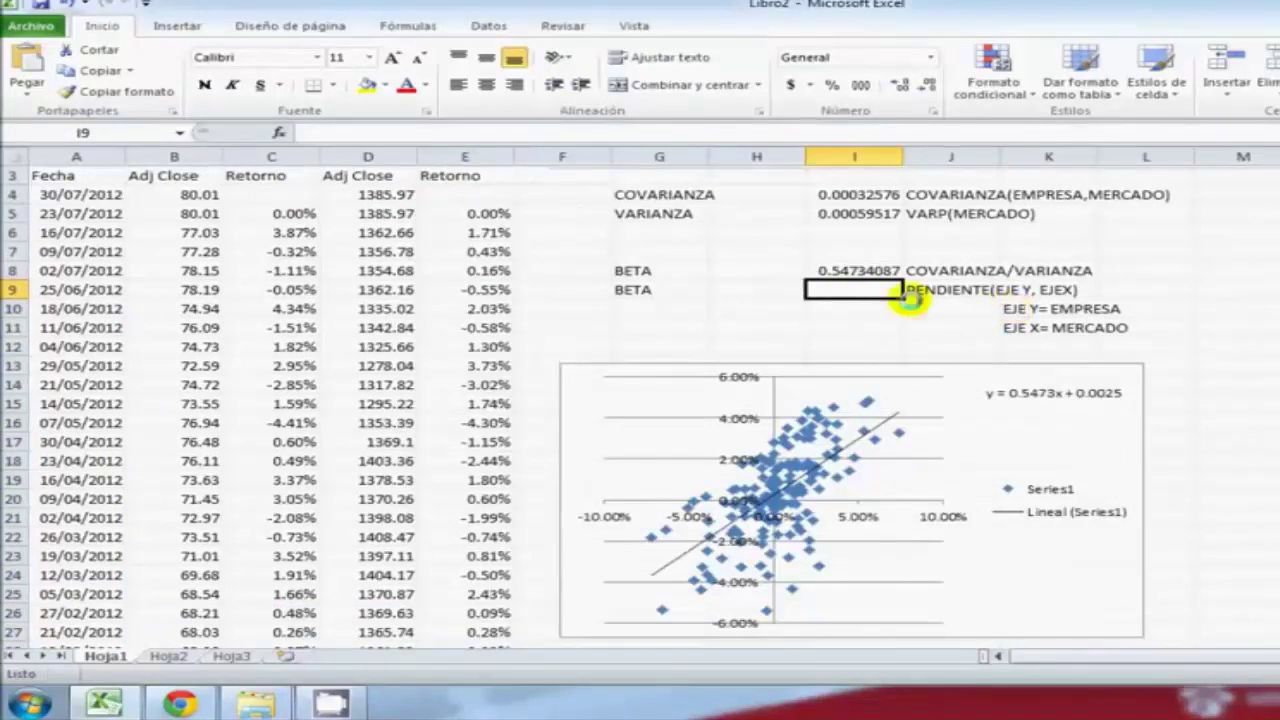
- Calculate beta in cell I9 with =PENDIENTE(KO,SP) and compare it with the covariance/variance beta in I8
click(836, 326)
click(848, 288)
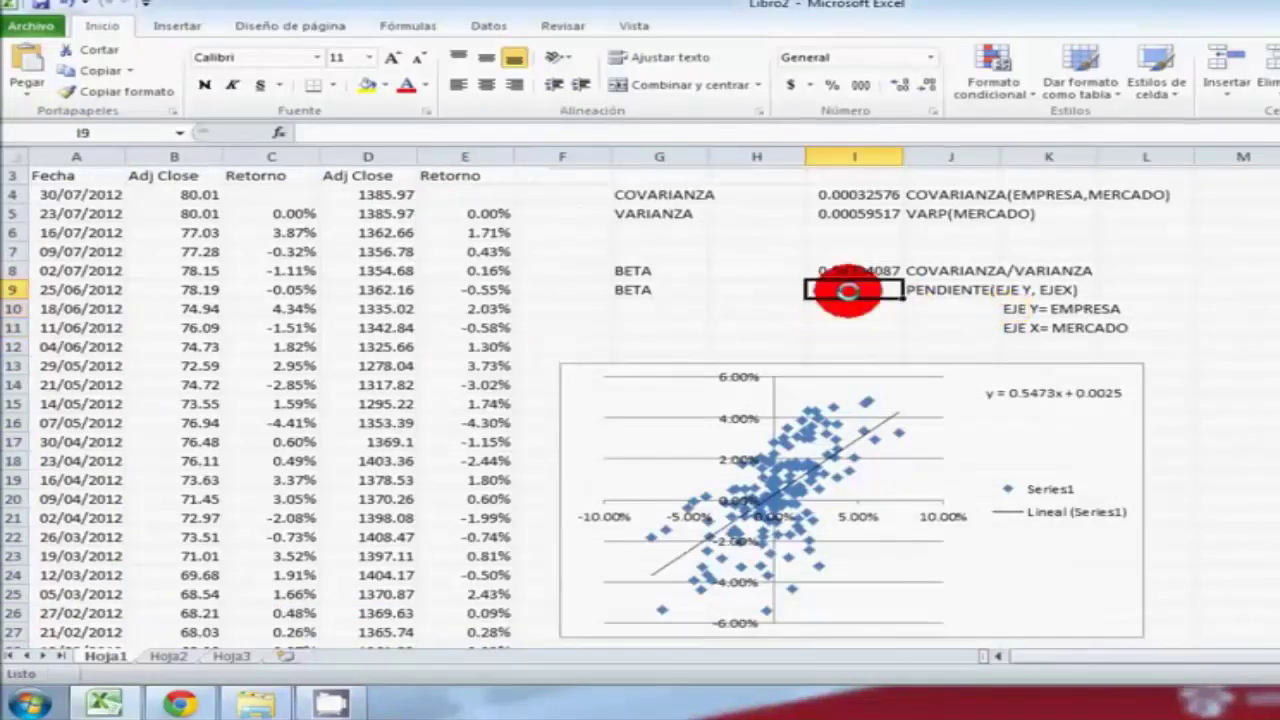
text(=PENDIENTE)
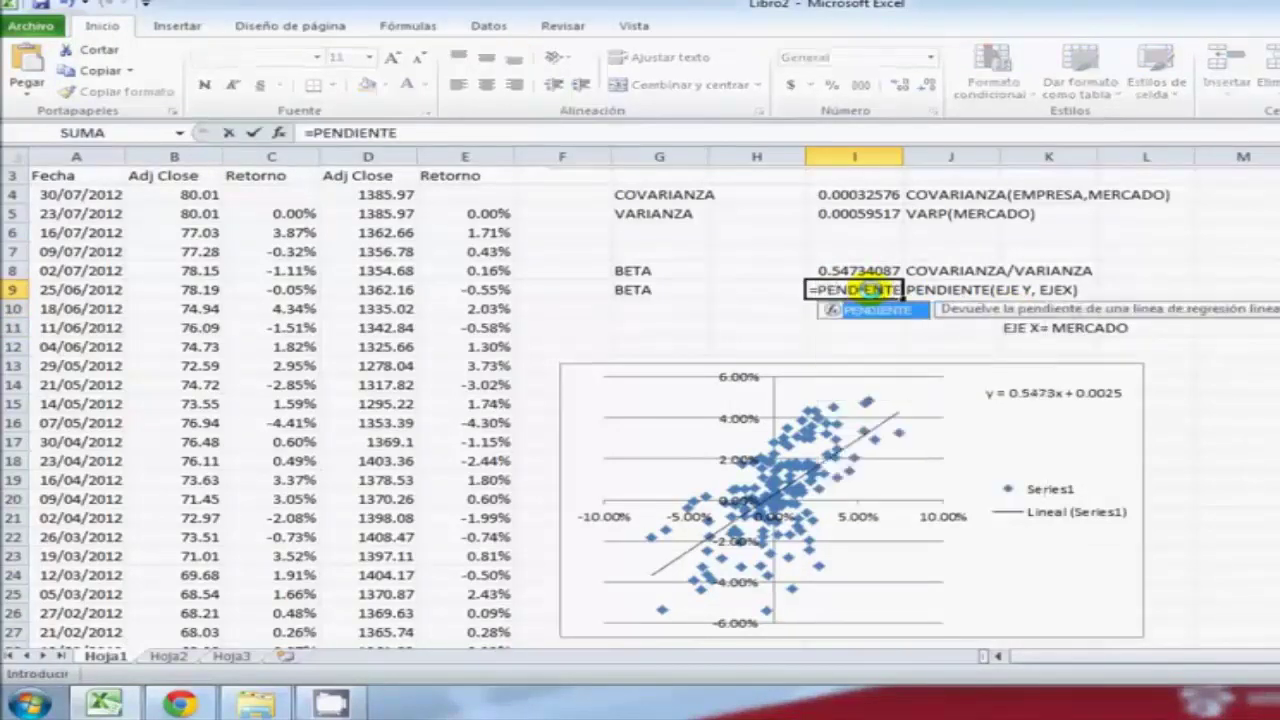
text(()
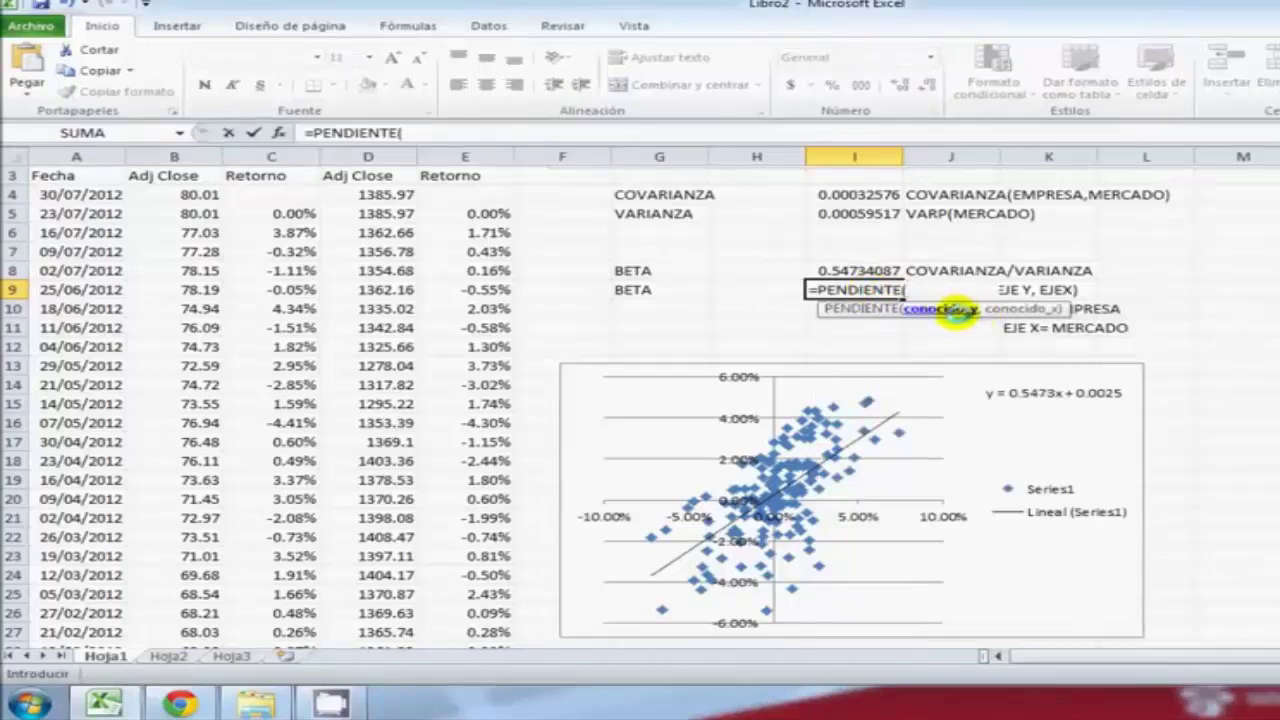
text(KO,)
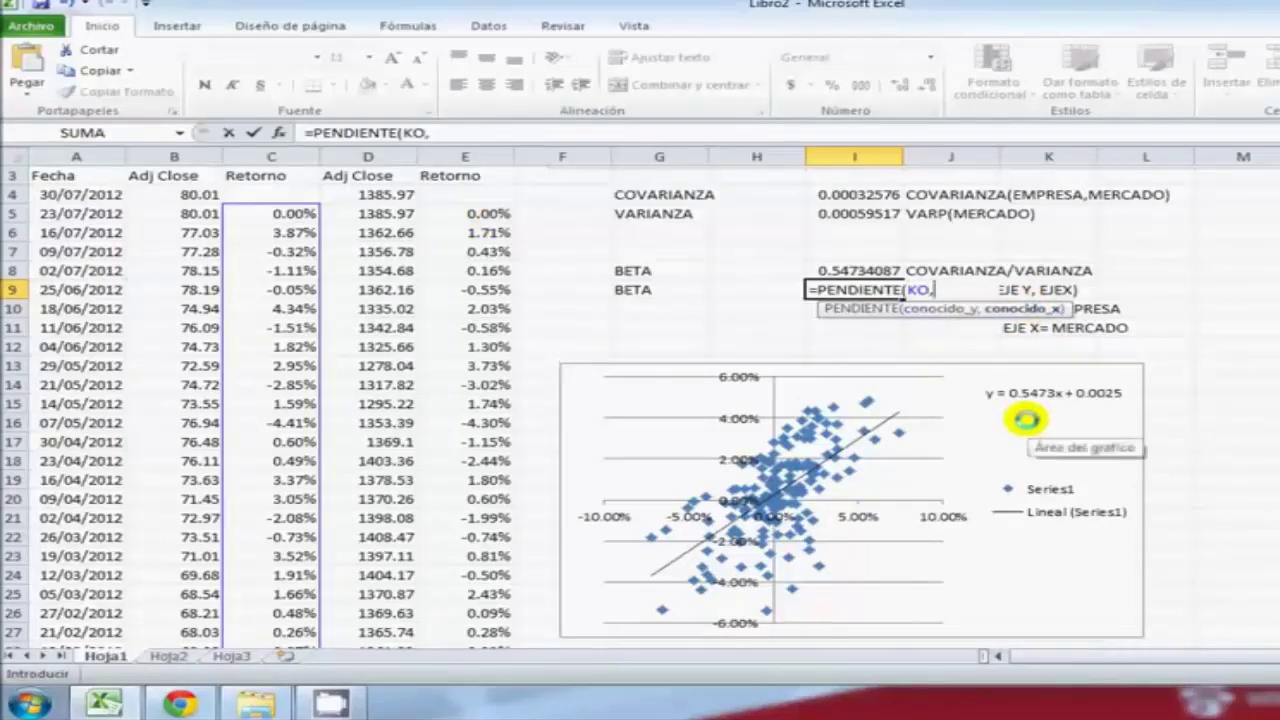
text(SP))
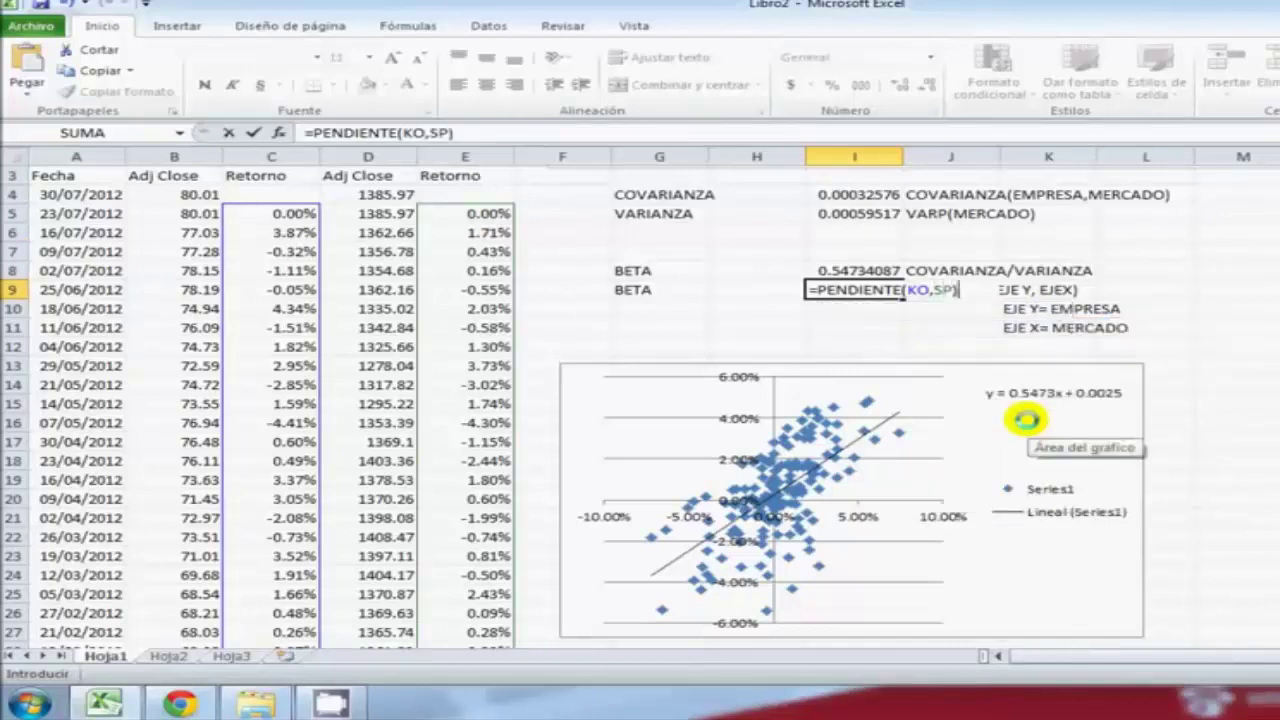
key(Return)
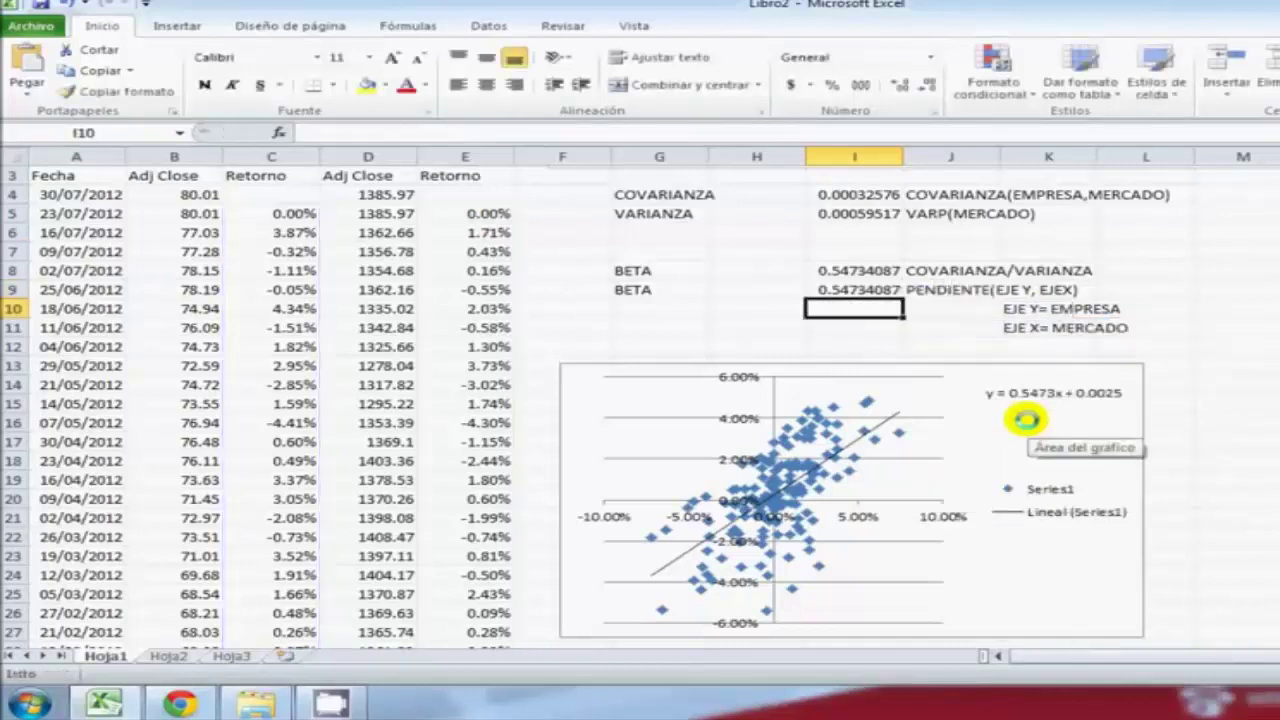
click(857, 289)
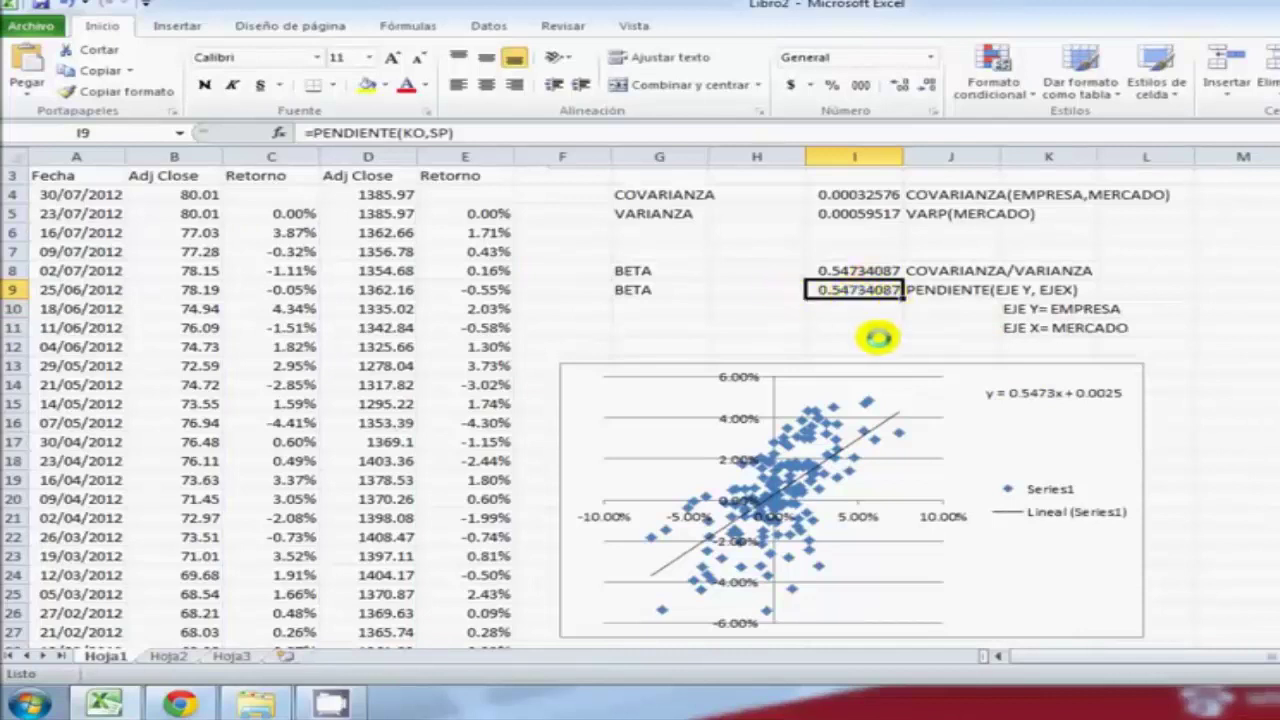
click(874, 328)
click(870, 290)
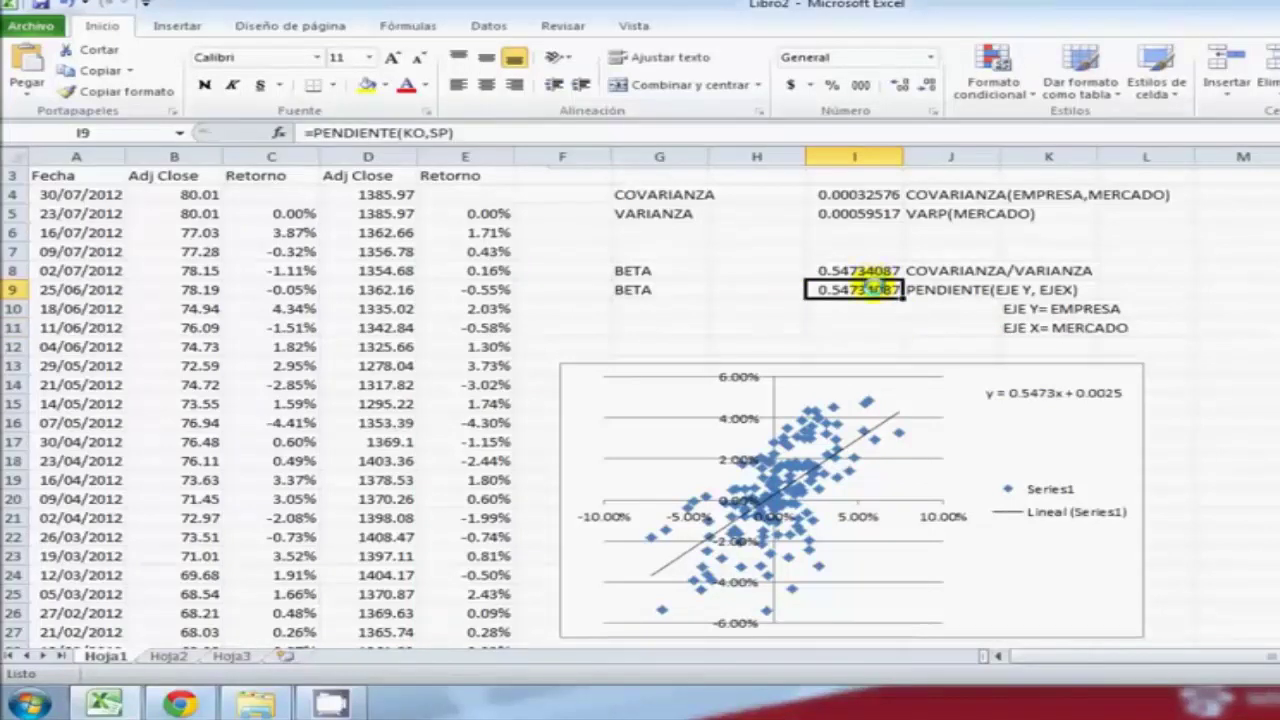
click(866, 270)
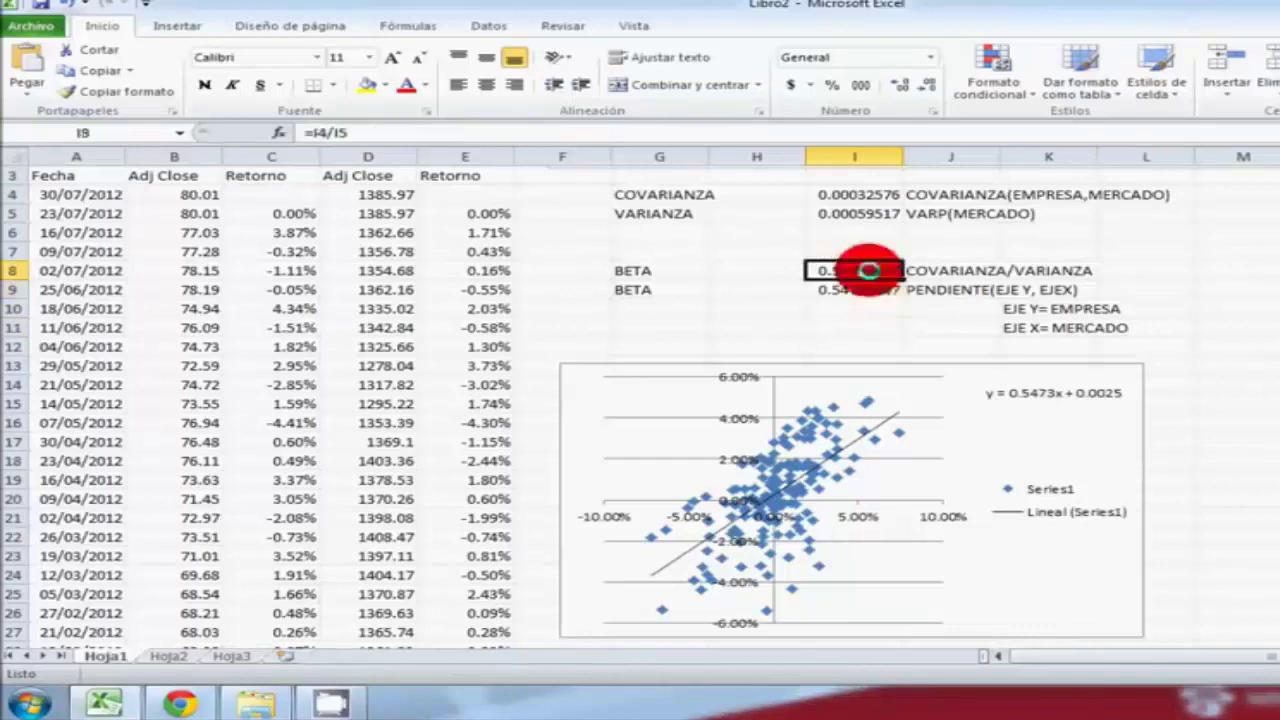